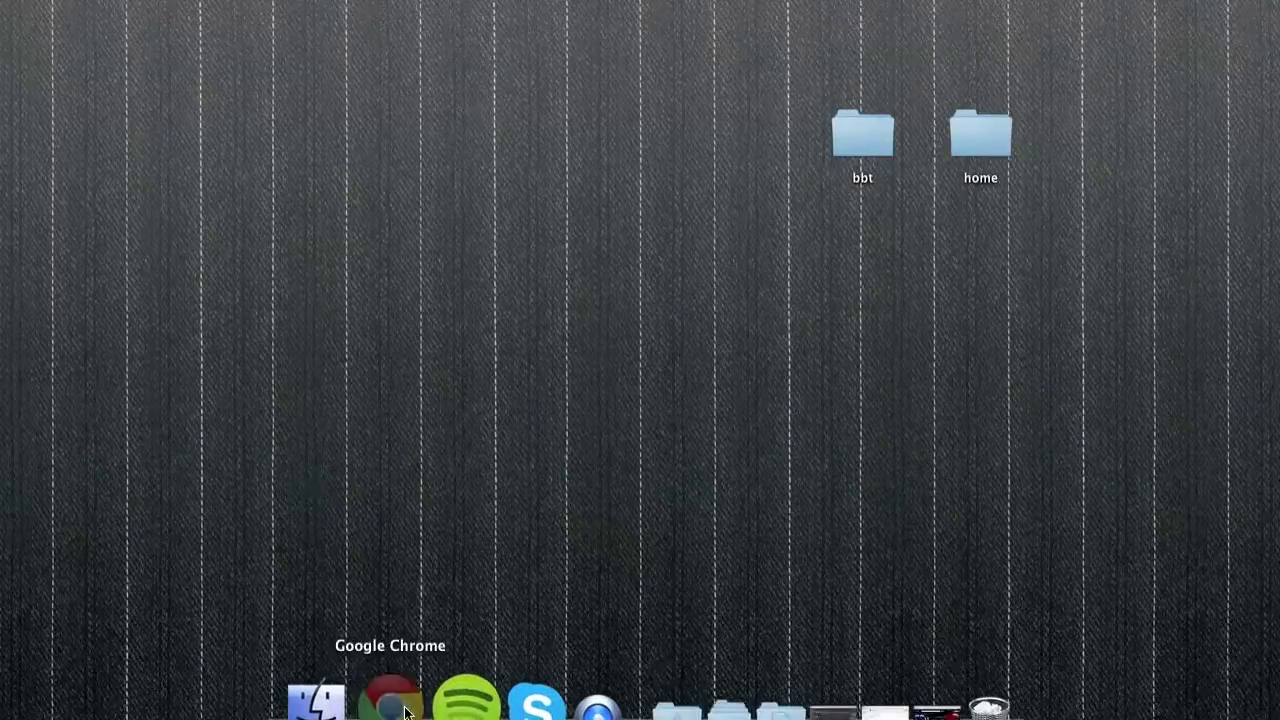
Bring Chrome with Gmail to the front and start a new blank tab
click(390, 698)
click(304, 8)
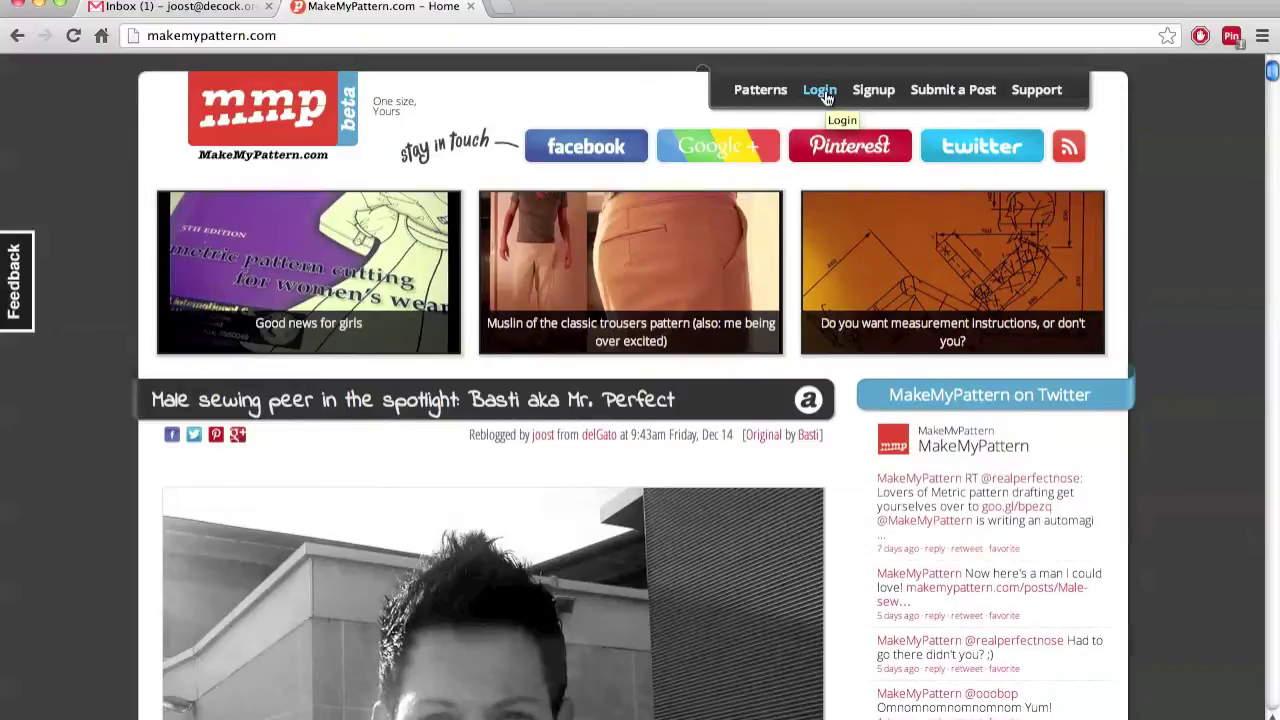
click(820, 90)
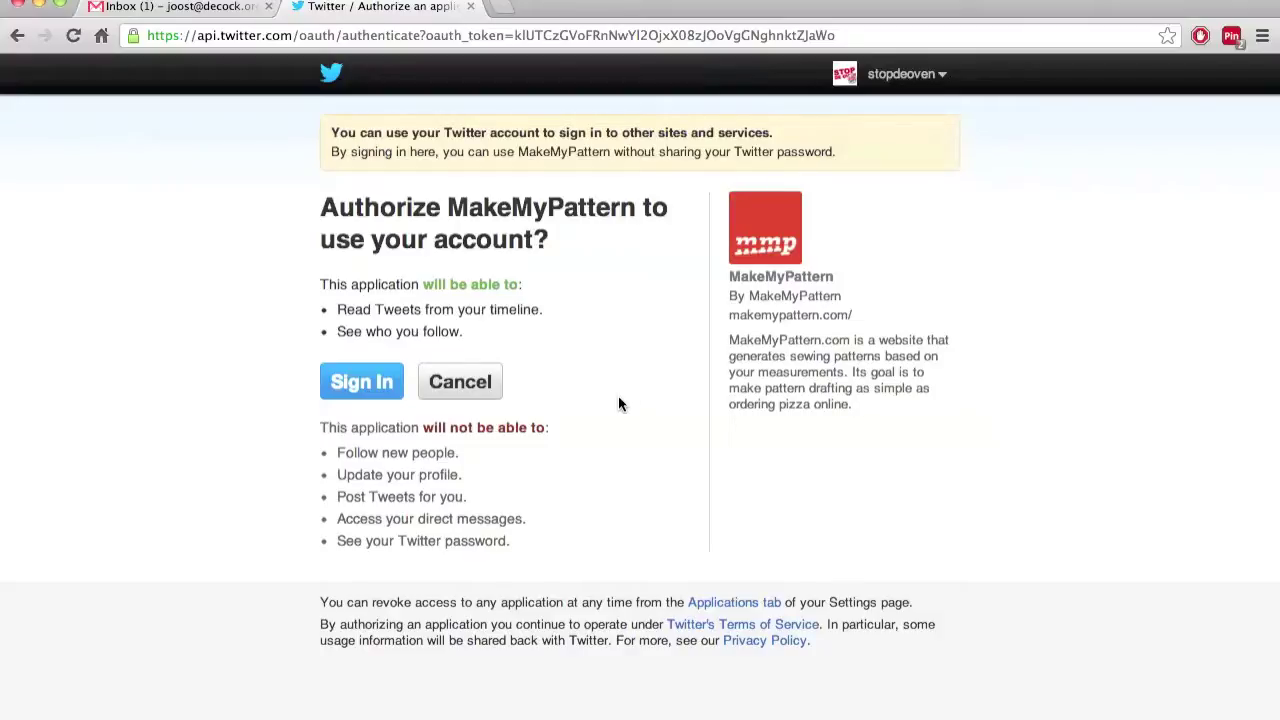
Authorize MakeMyPattern to use the Twitter account on Twitter's sign-in page
click(370, 386)
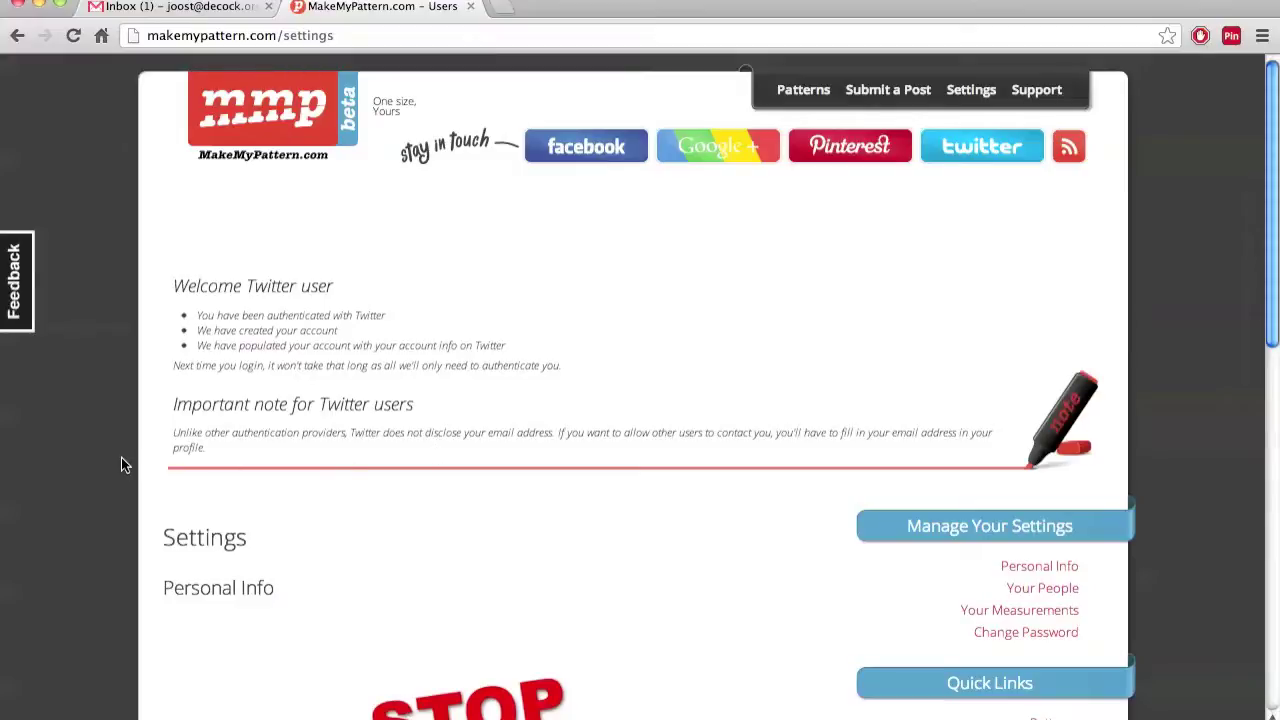
Review the imported website, Twitter and e-mail fields, then reload Settings to clear the welcome notice
scroll(121, 457, down, 5)
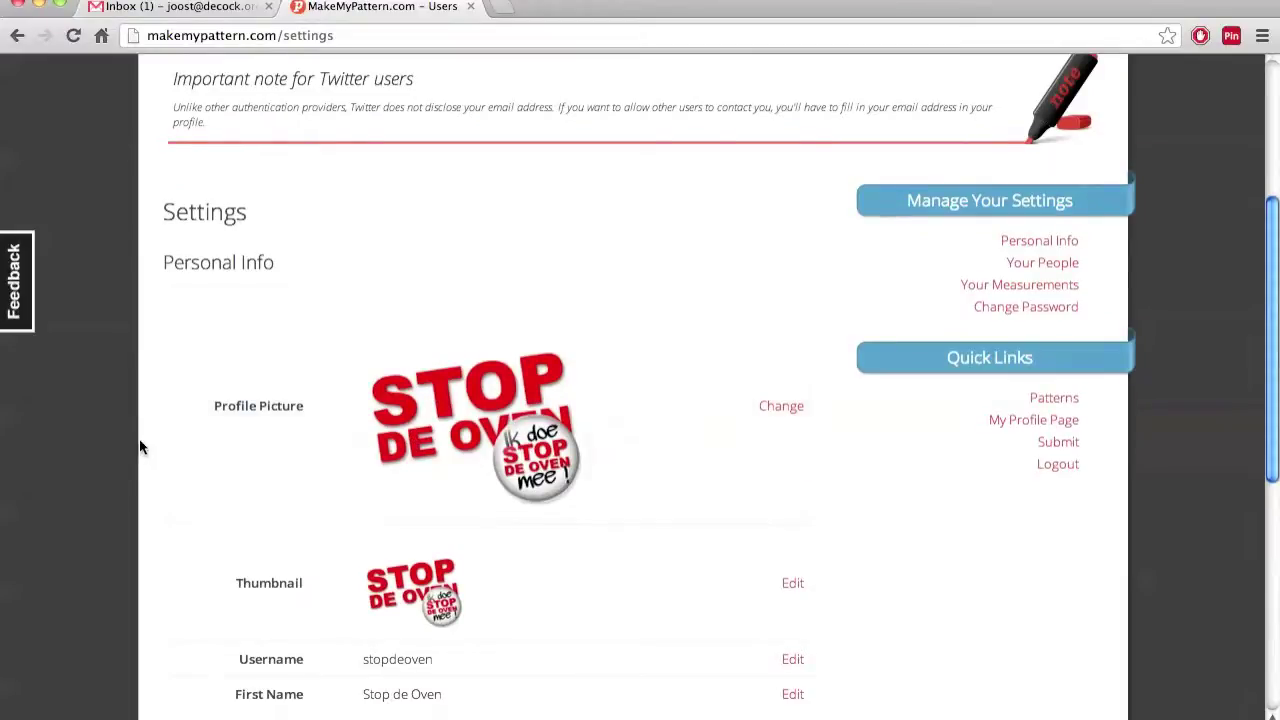
scroll(135, 460, down, 3)
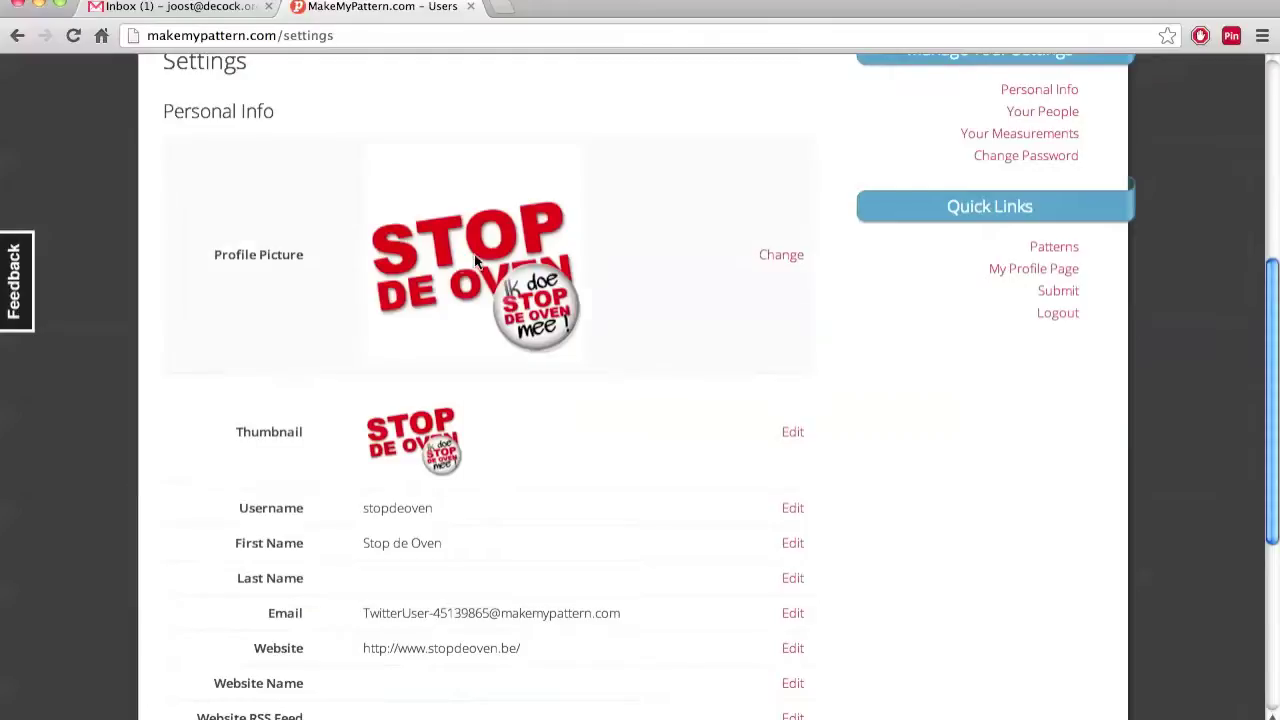
scroll(97, 441, down, 2)
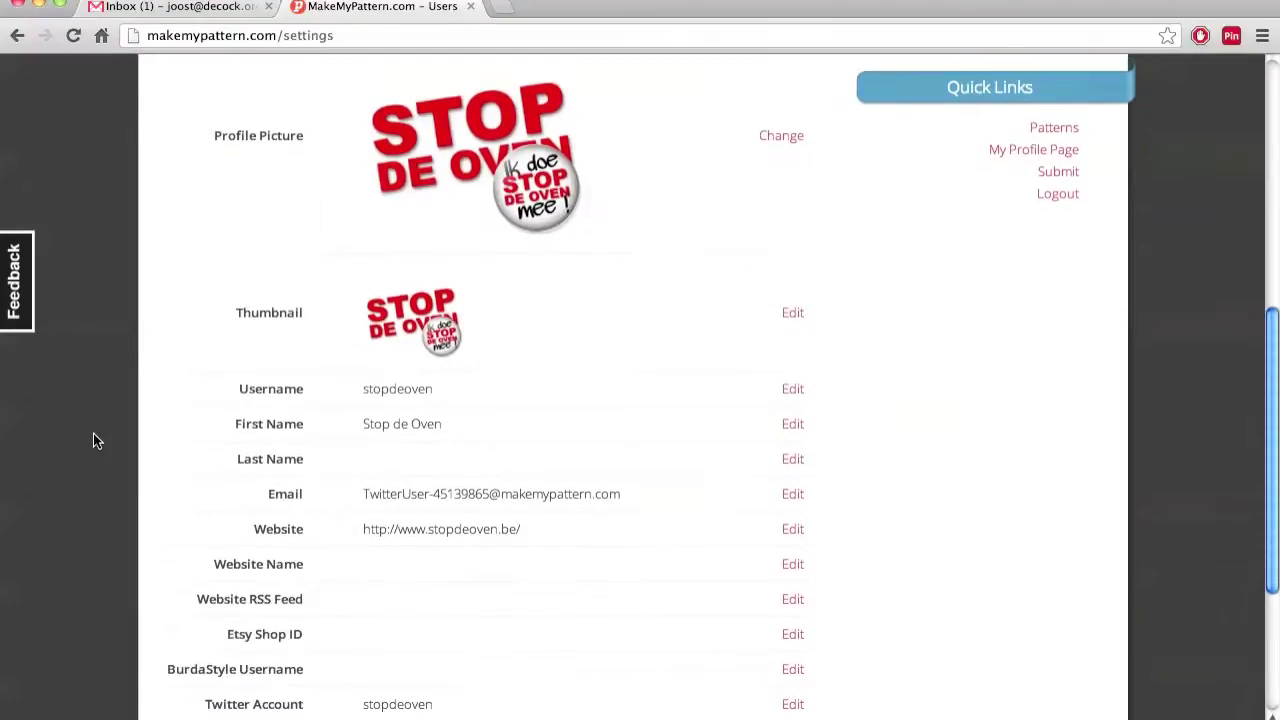
scroll(95, 440, down, 1)
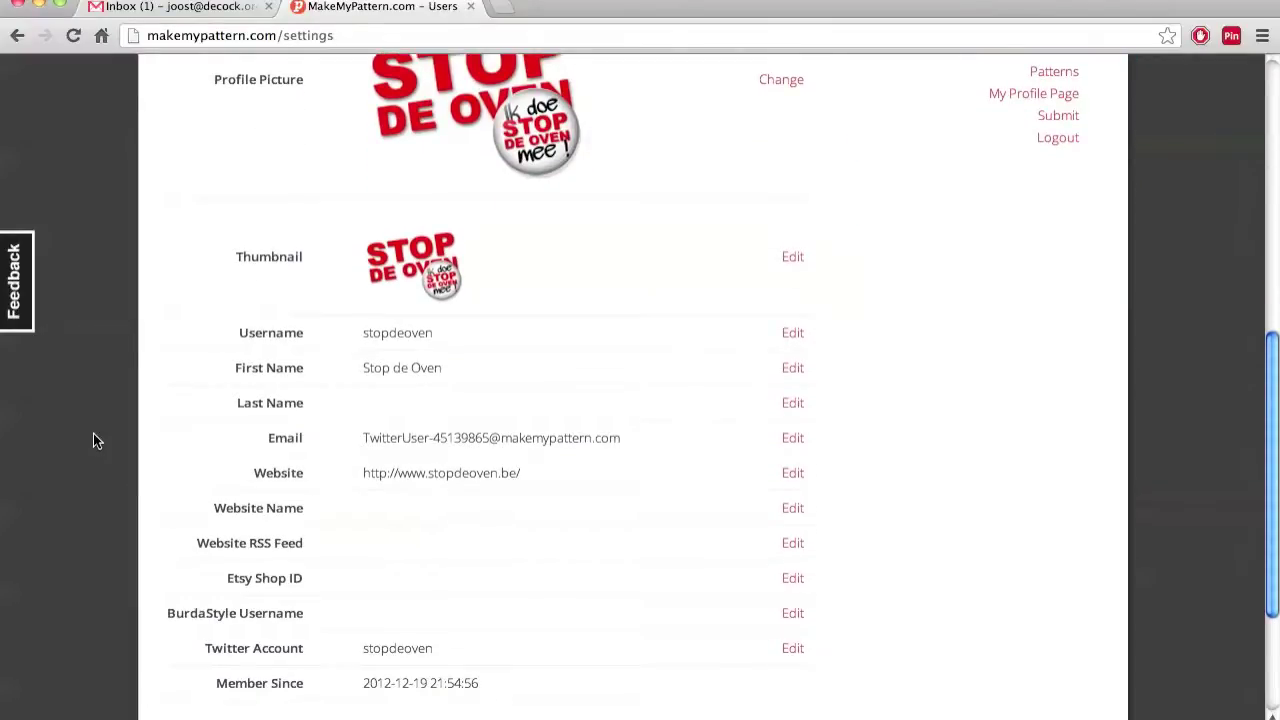
scroll(93, 441, up, 5)
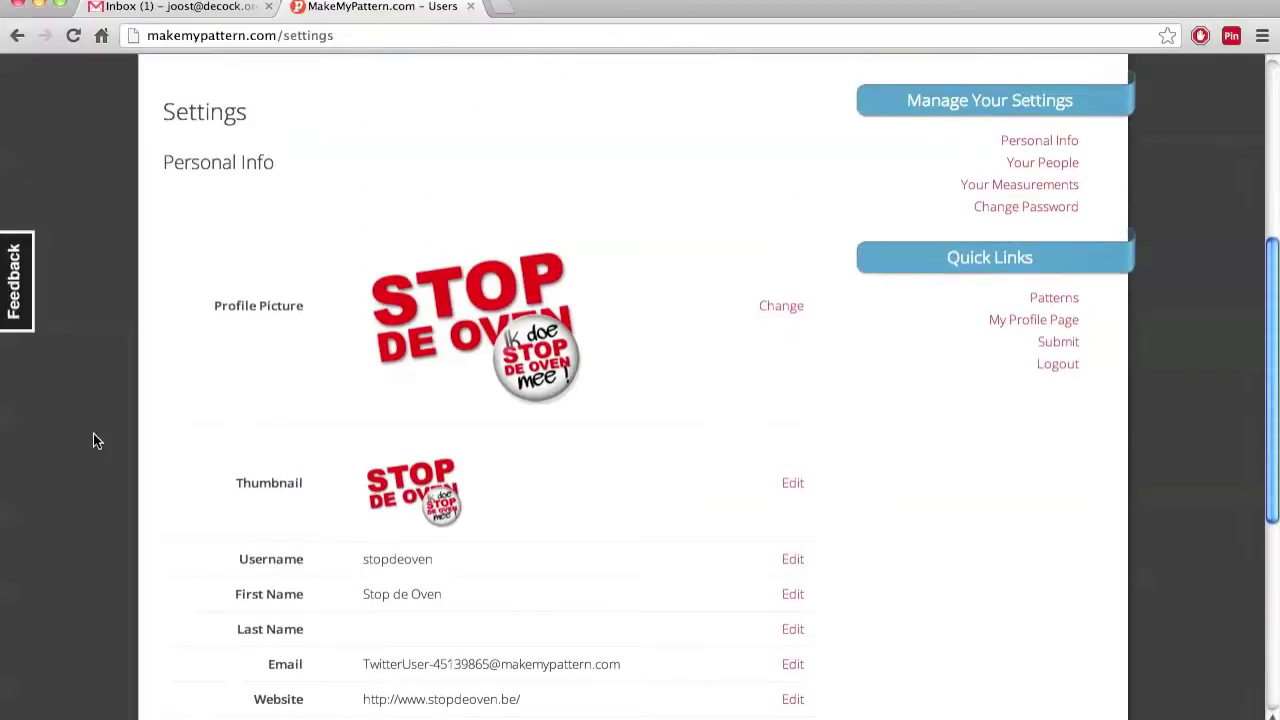
scroll(95, 440, down, 6)
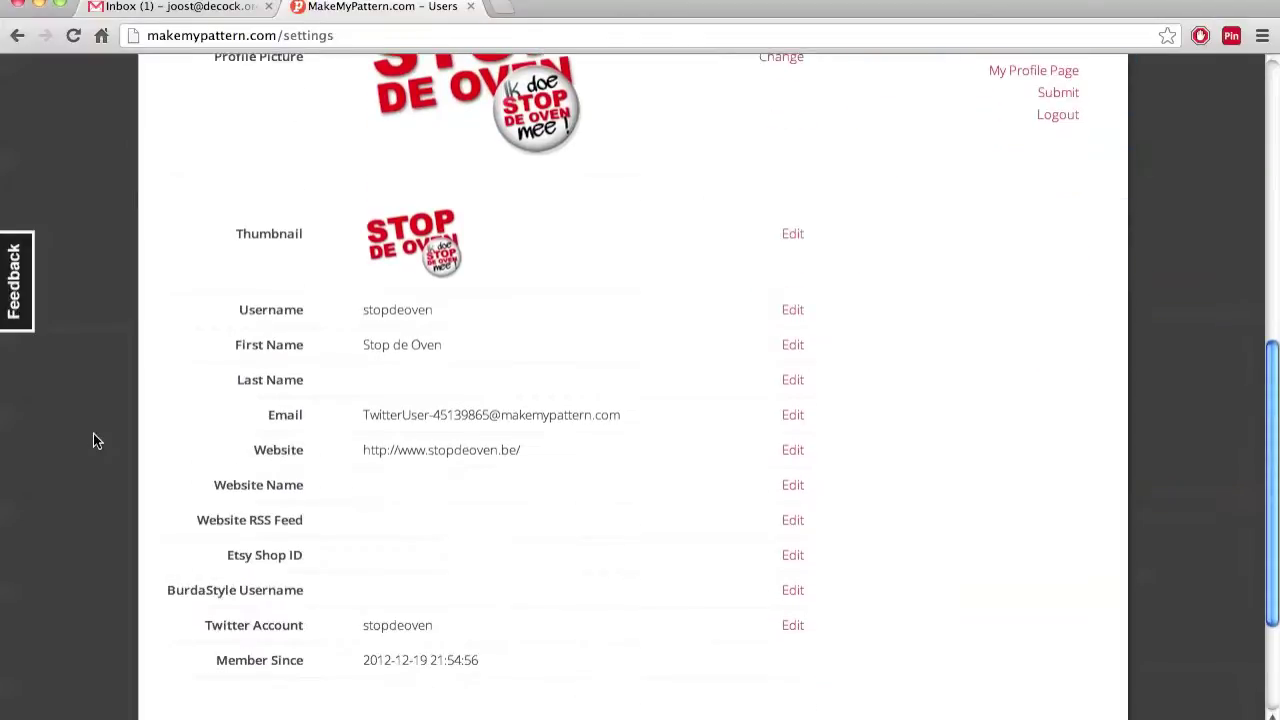
scroll(95, 440, up, 7)
scroll(93, 441, up, 1)
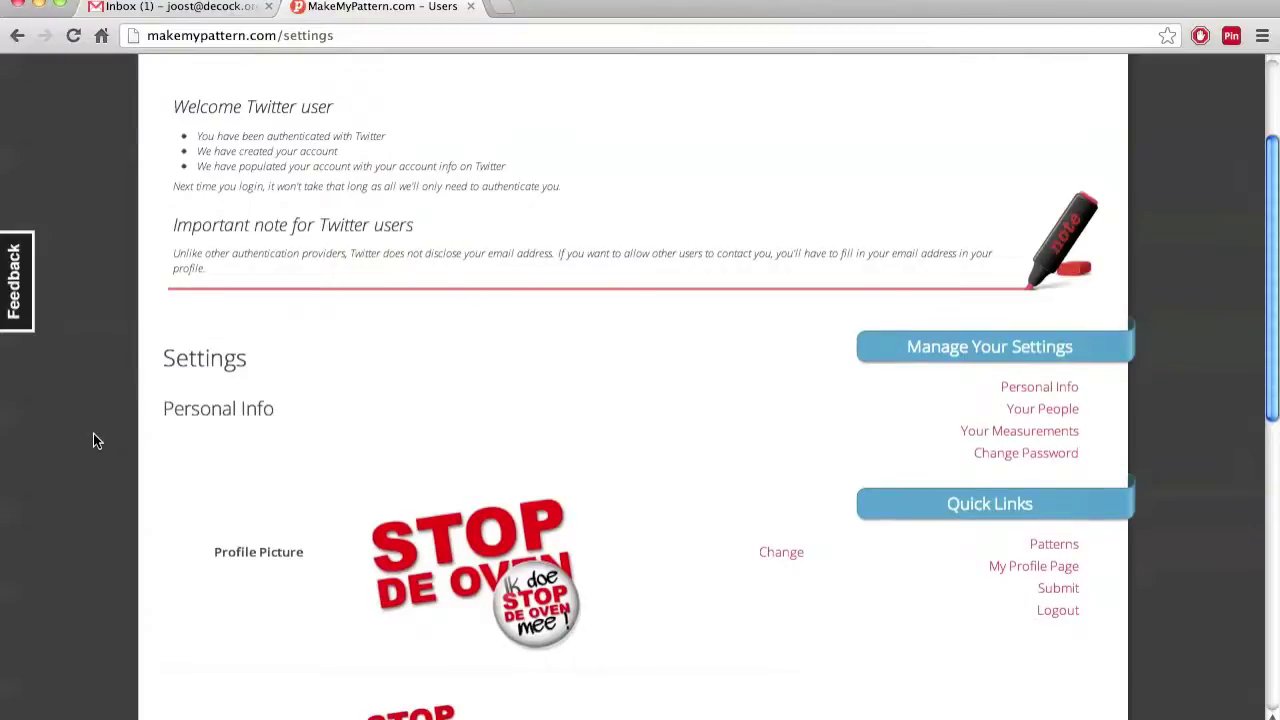
scroll(93, 437, down, 3)
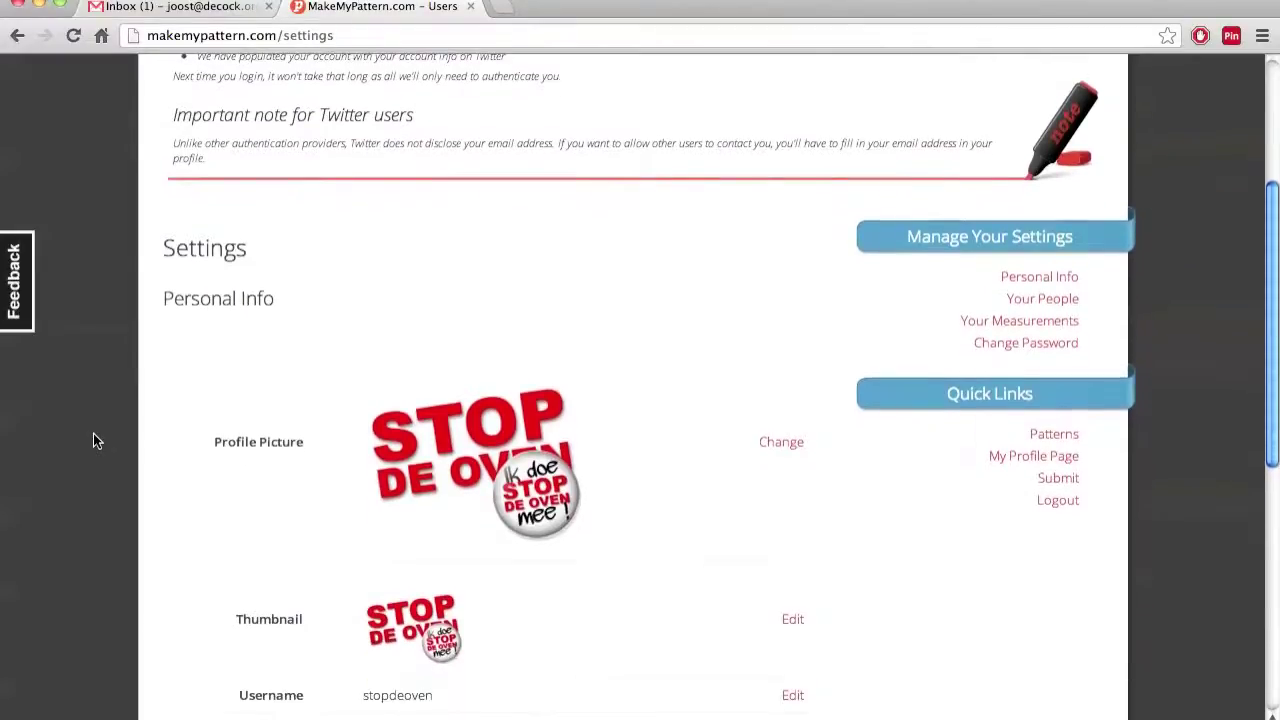
scroll(93, 441, down, 6)
scroll(93, 437, down, 4)
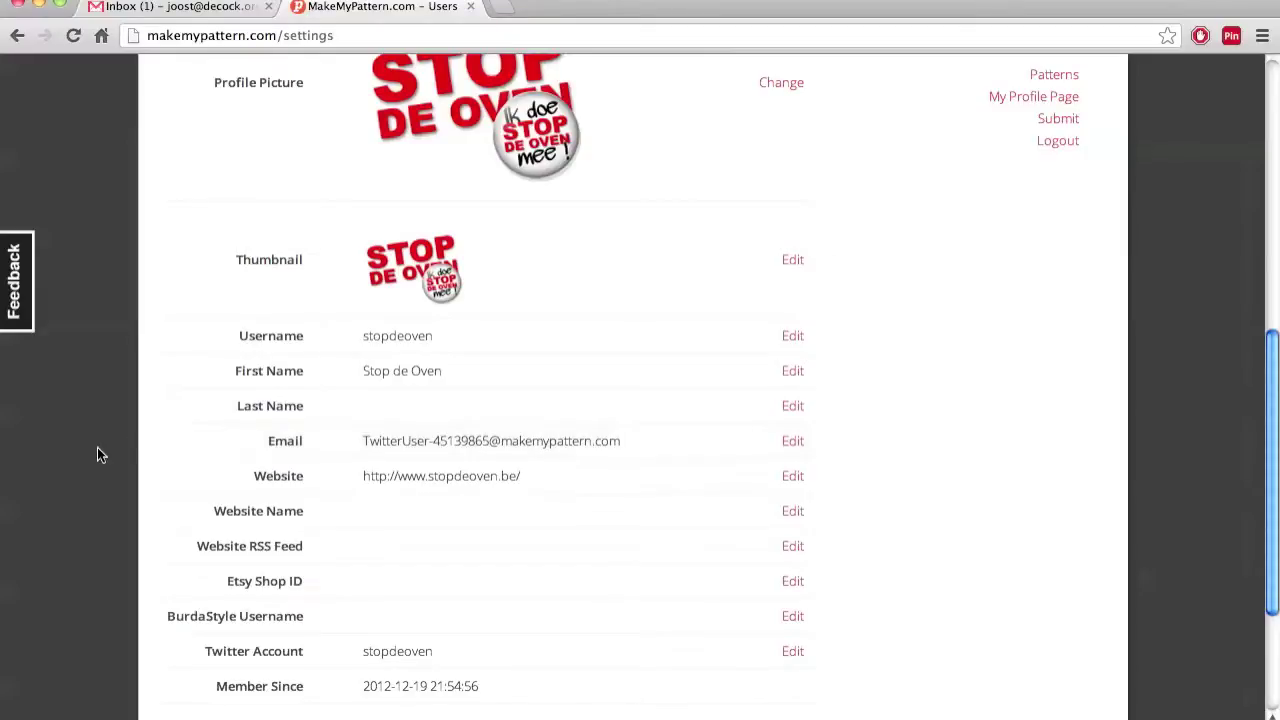
scroll(97, 455, down, 5)
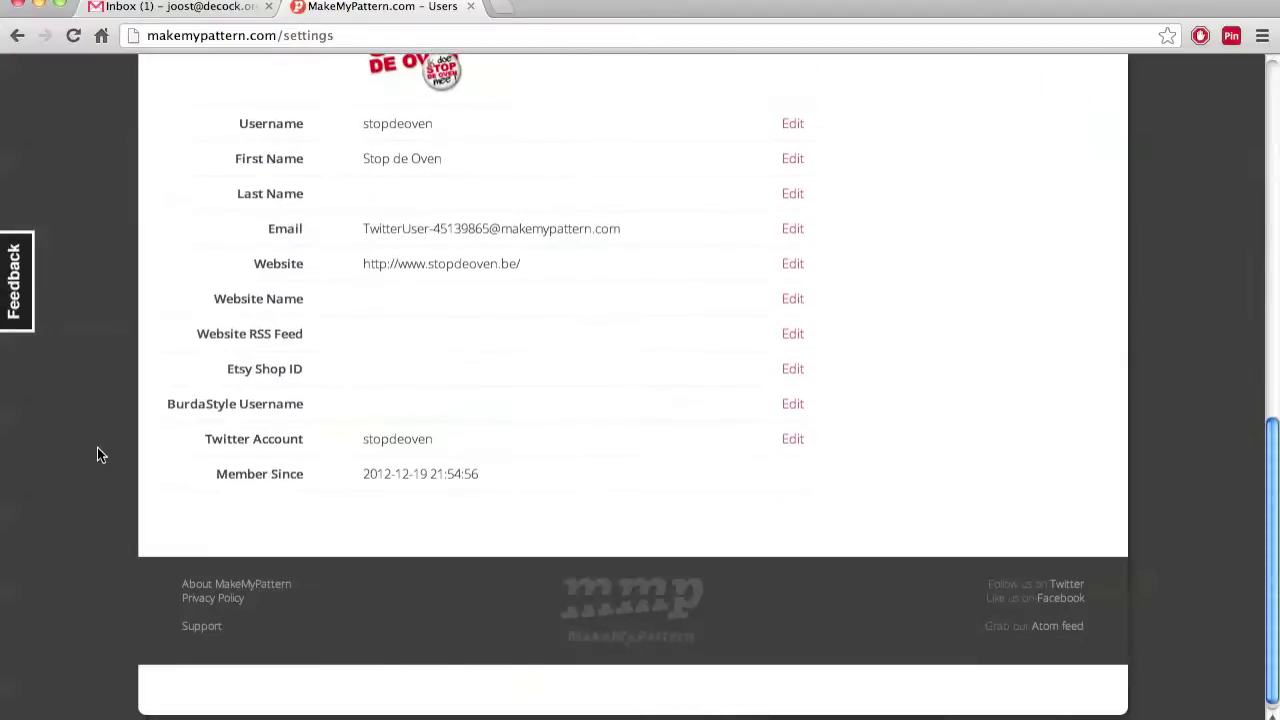
scroll(97, 455, up, 15)
scroll(97, 455, up, 2)
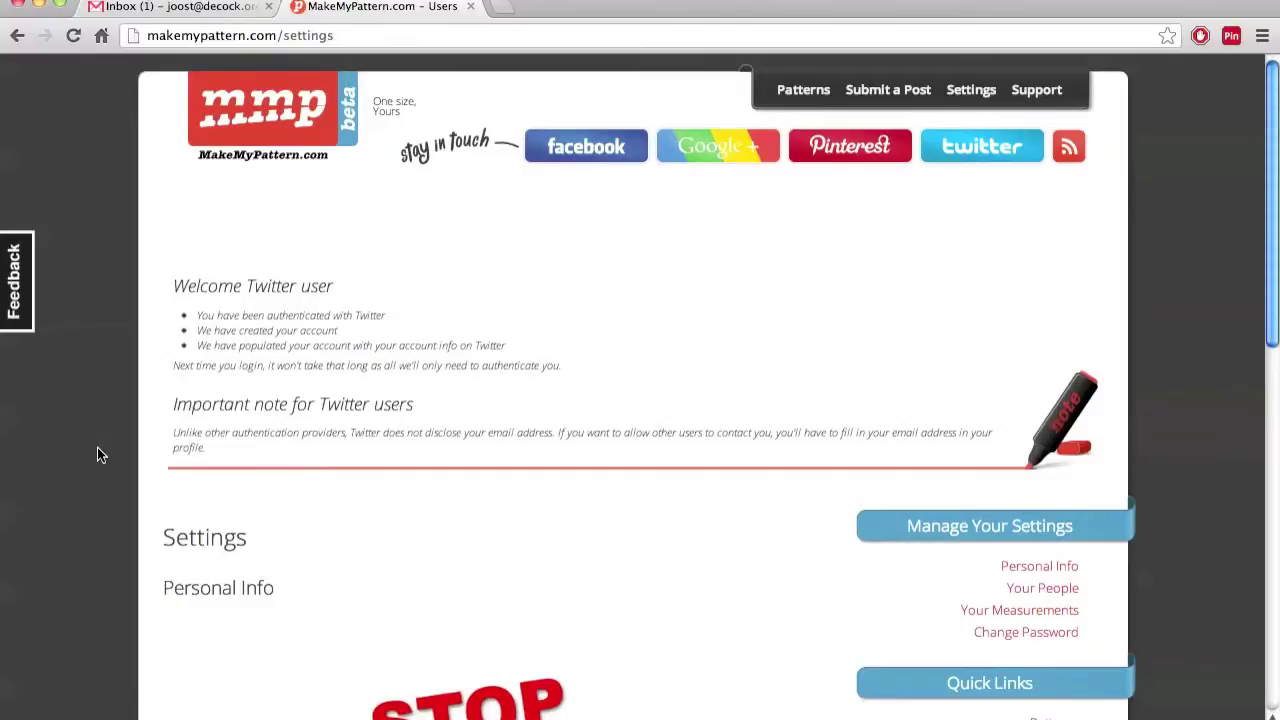
scroll(97, 455, down, 10)
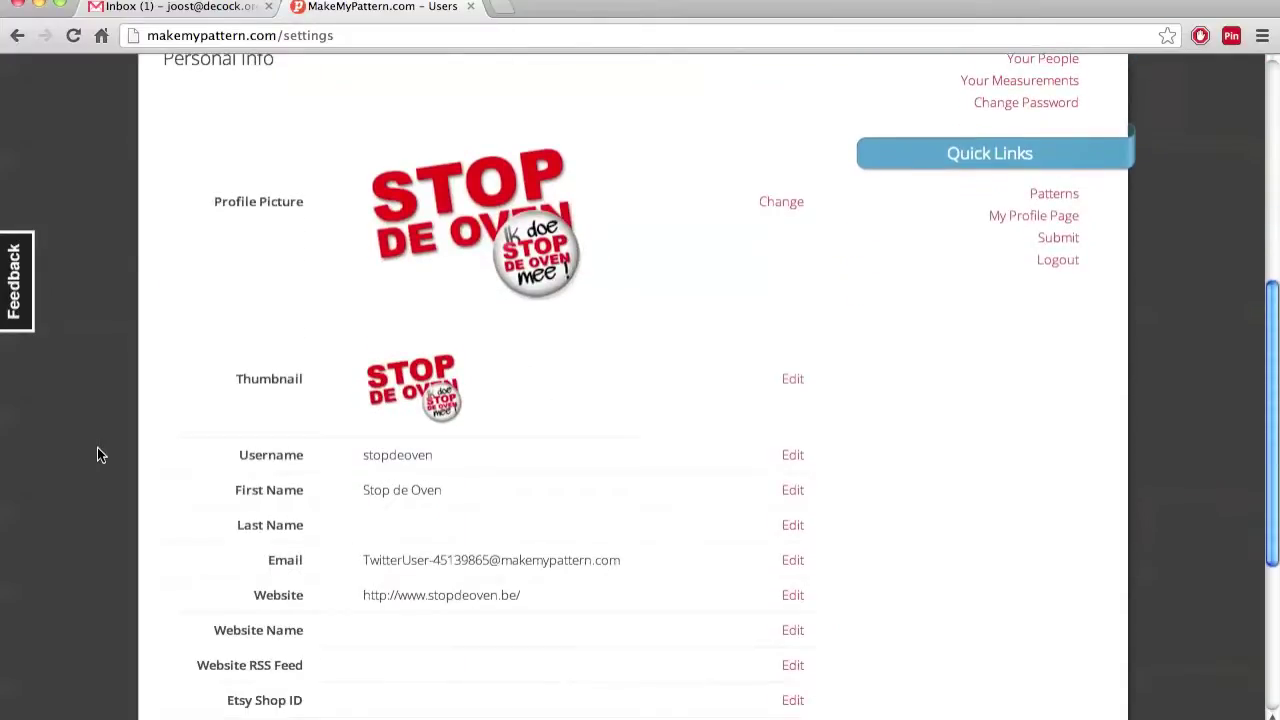
scroll(97, 455, down, 2)
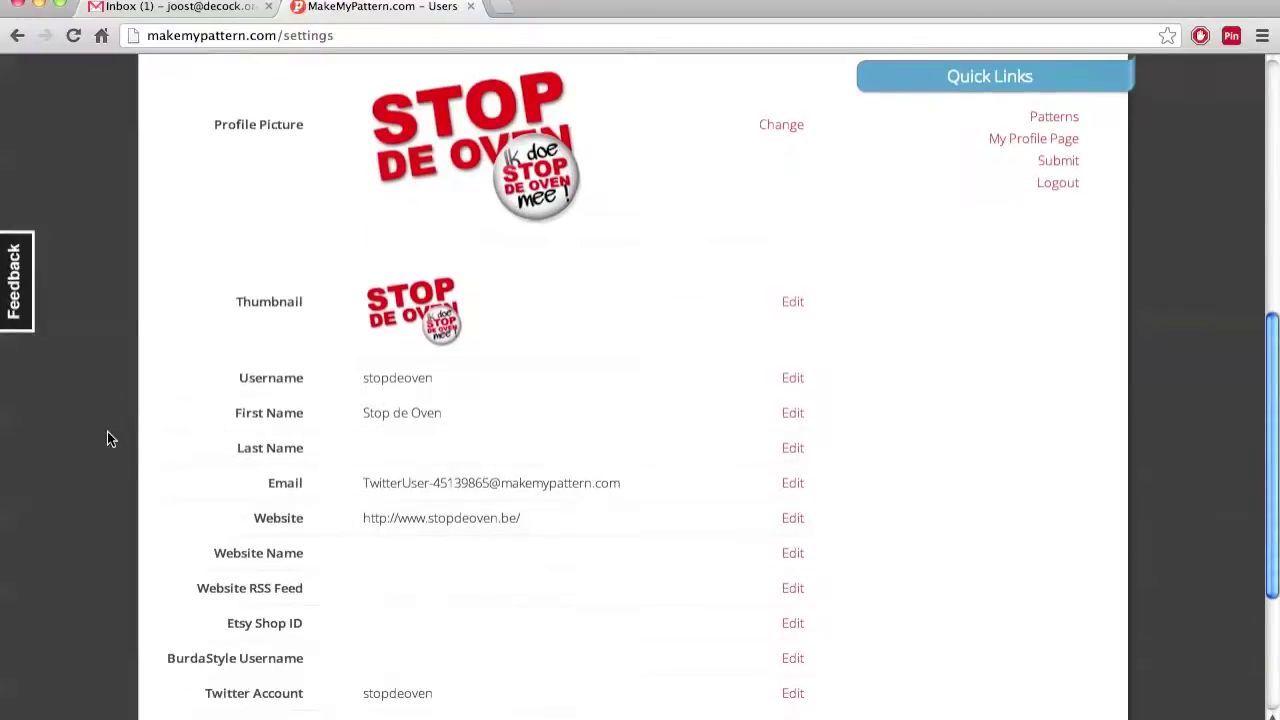
scroll(107, 431, down, 5)
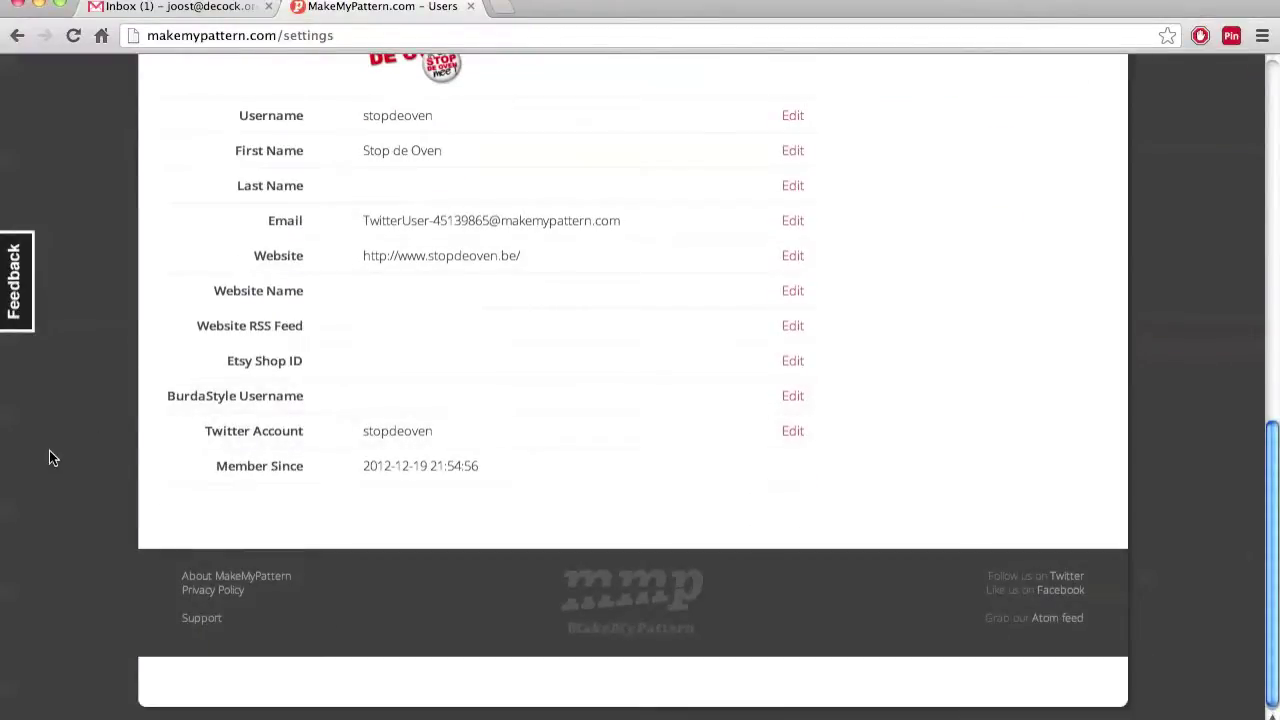
scroll(47, 452, up, 15)
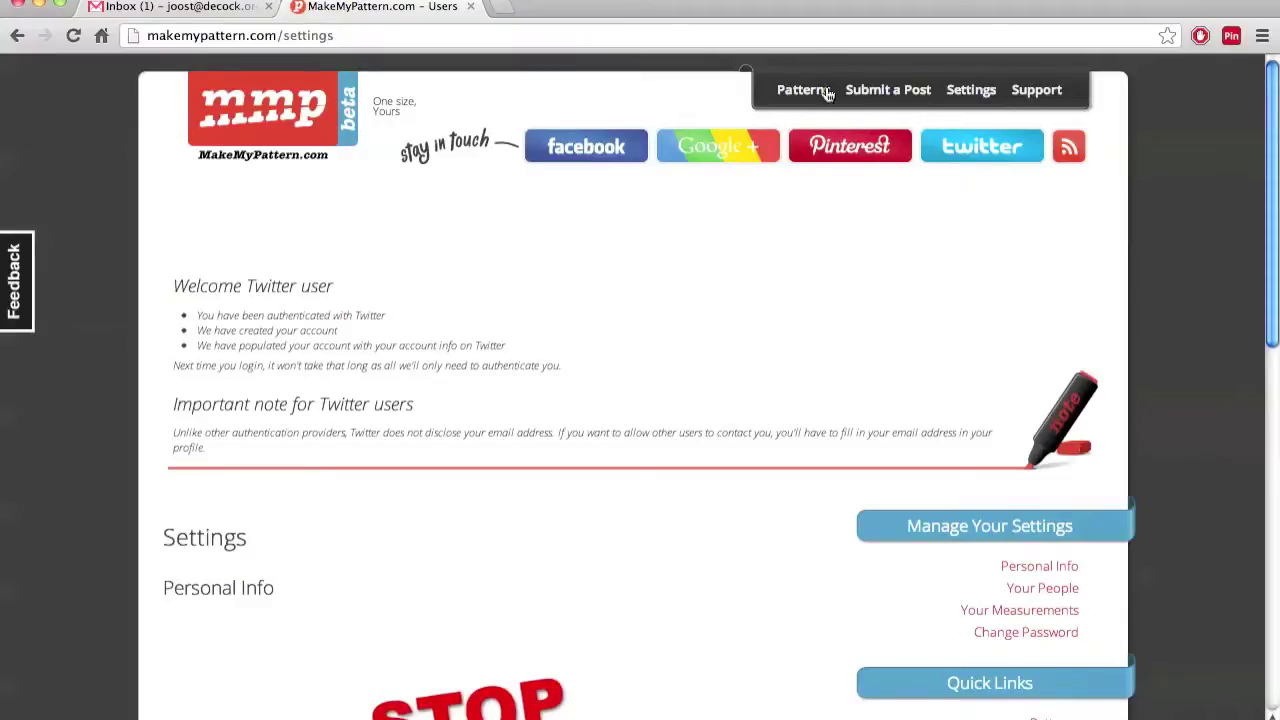
scroll(1155, 340, down, 1)
scroll(1155, 340, up, 1)
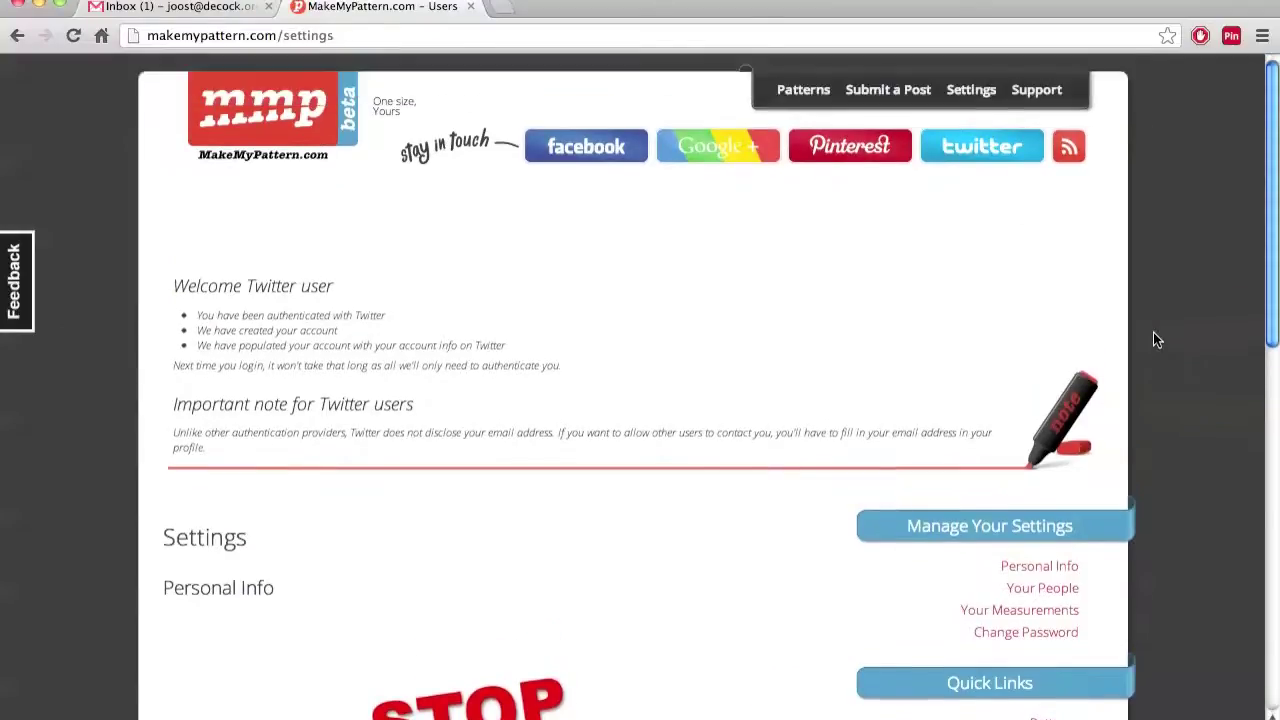
click(993, 95)
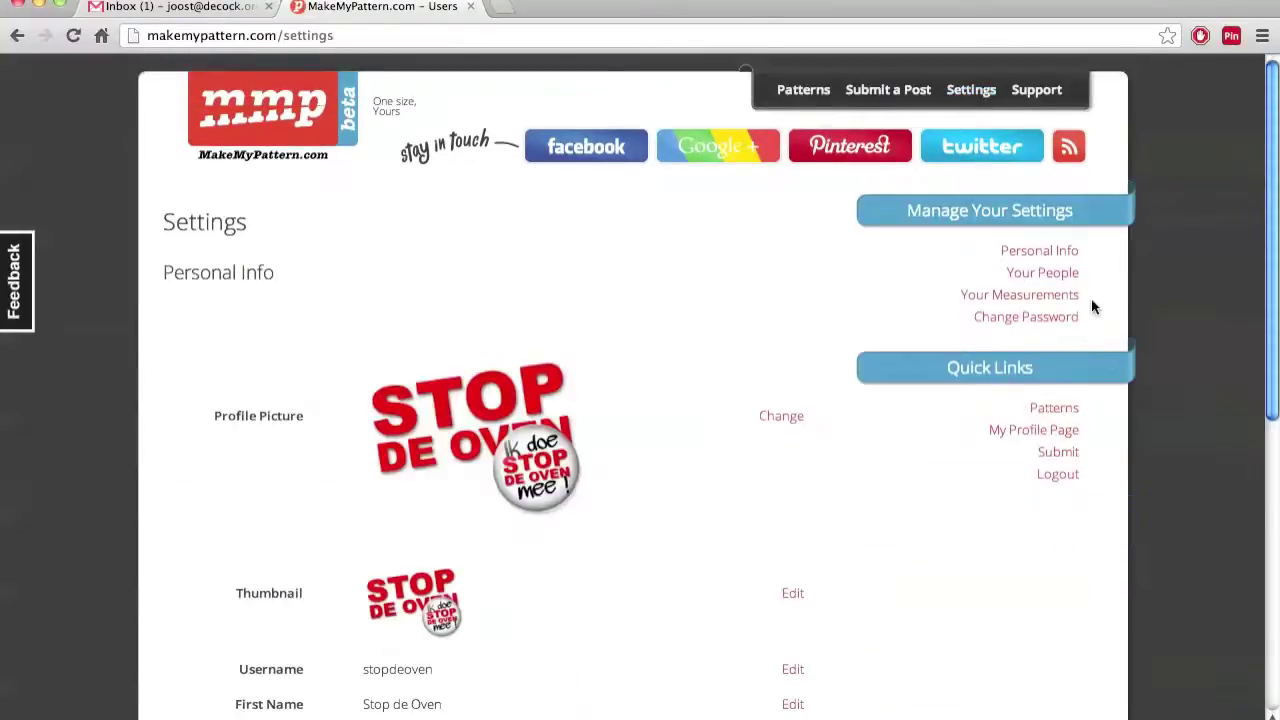
Log out through Quick Links and confirm with 'I am. Log me out'
click(1066, 478)
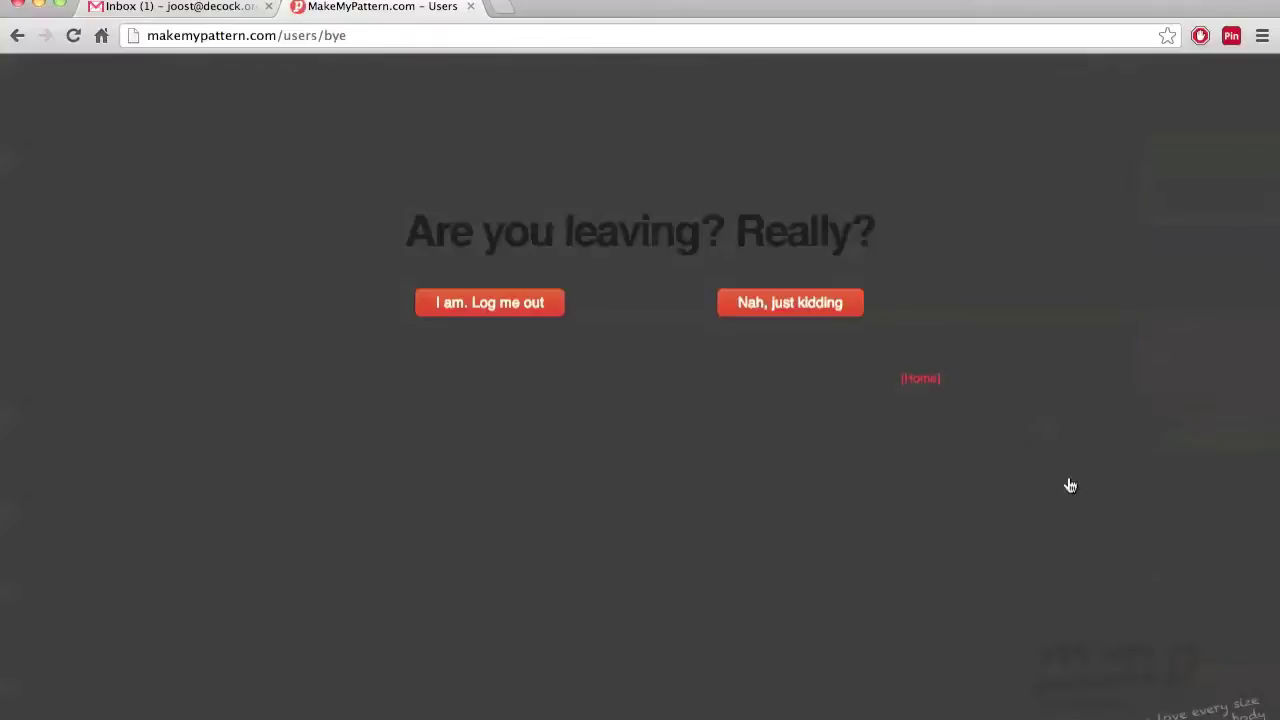
click(491, 311)
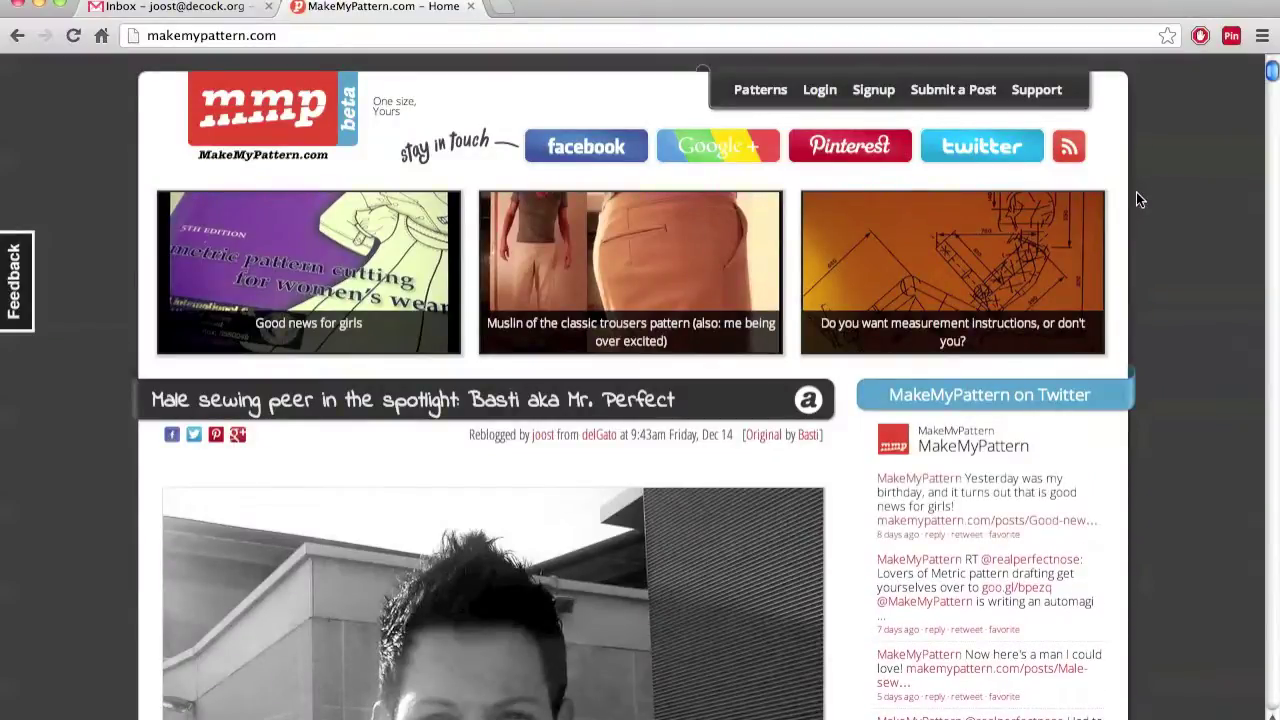
Sign up the old-fashioned way with a new username, password and e-mail address
click(879, 94)
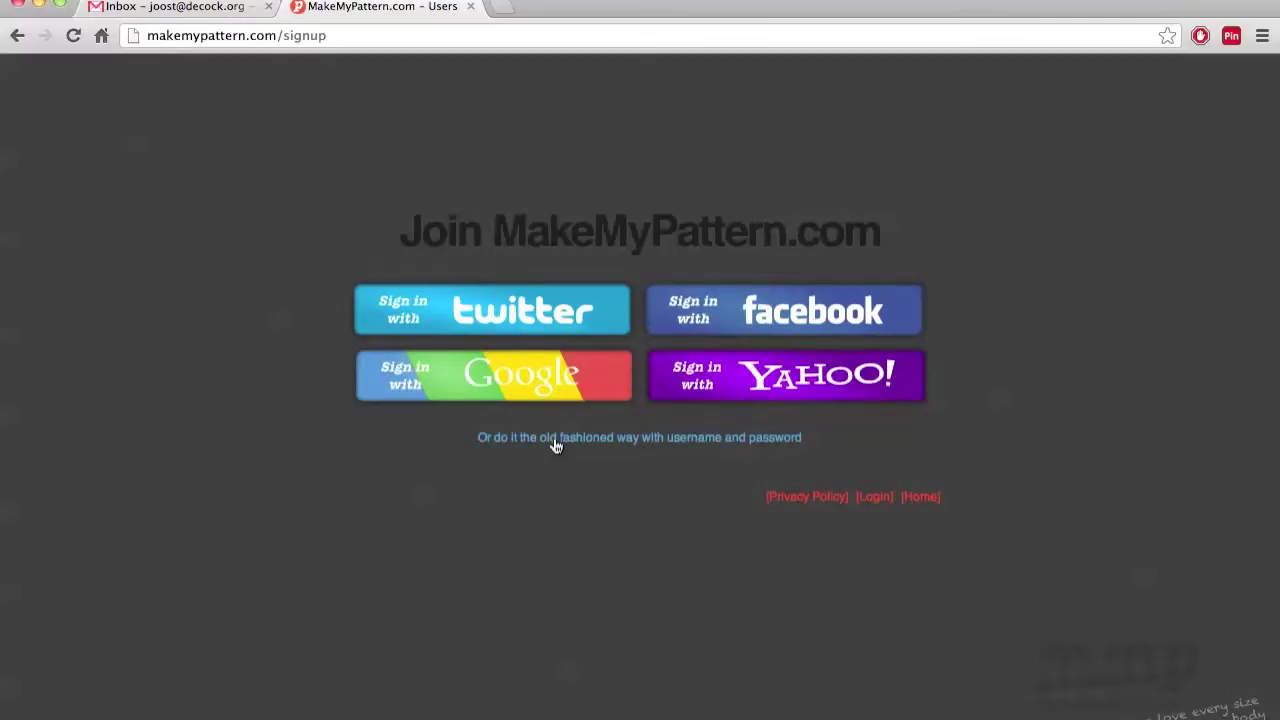
click(600, 440)
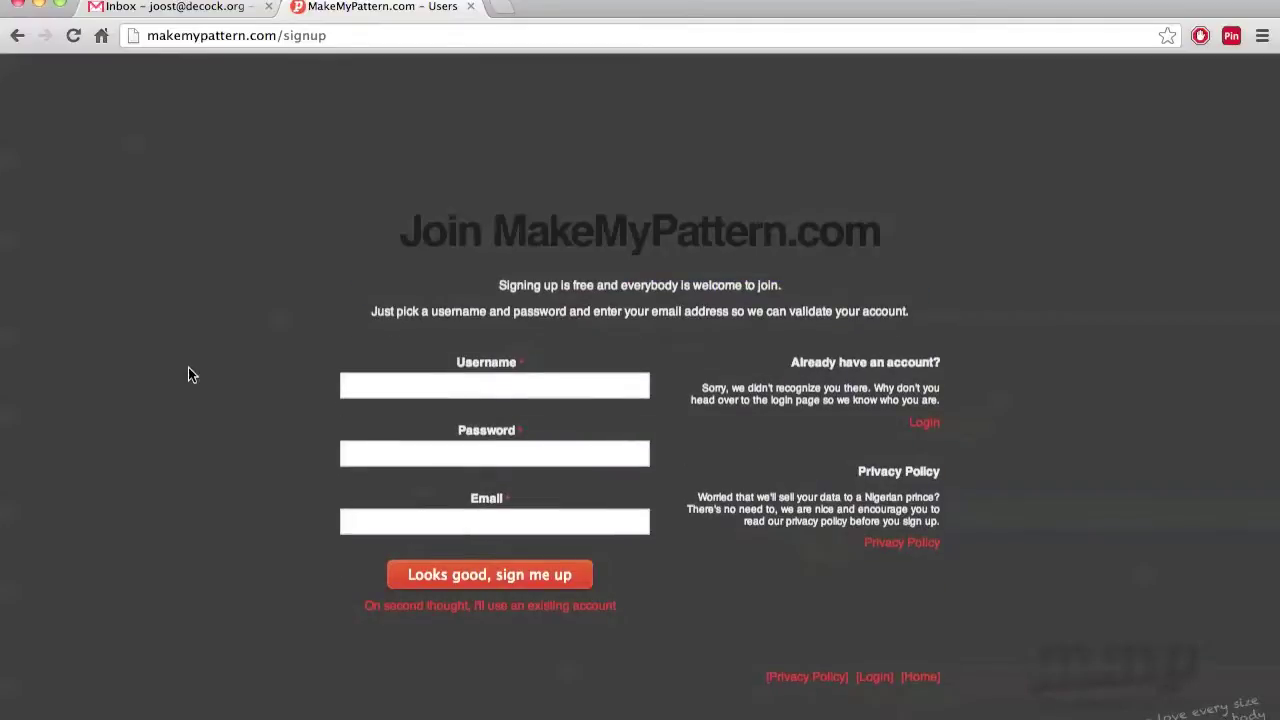
click(440, 392)
text(somet)
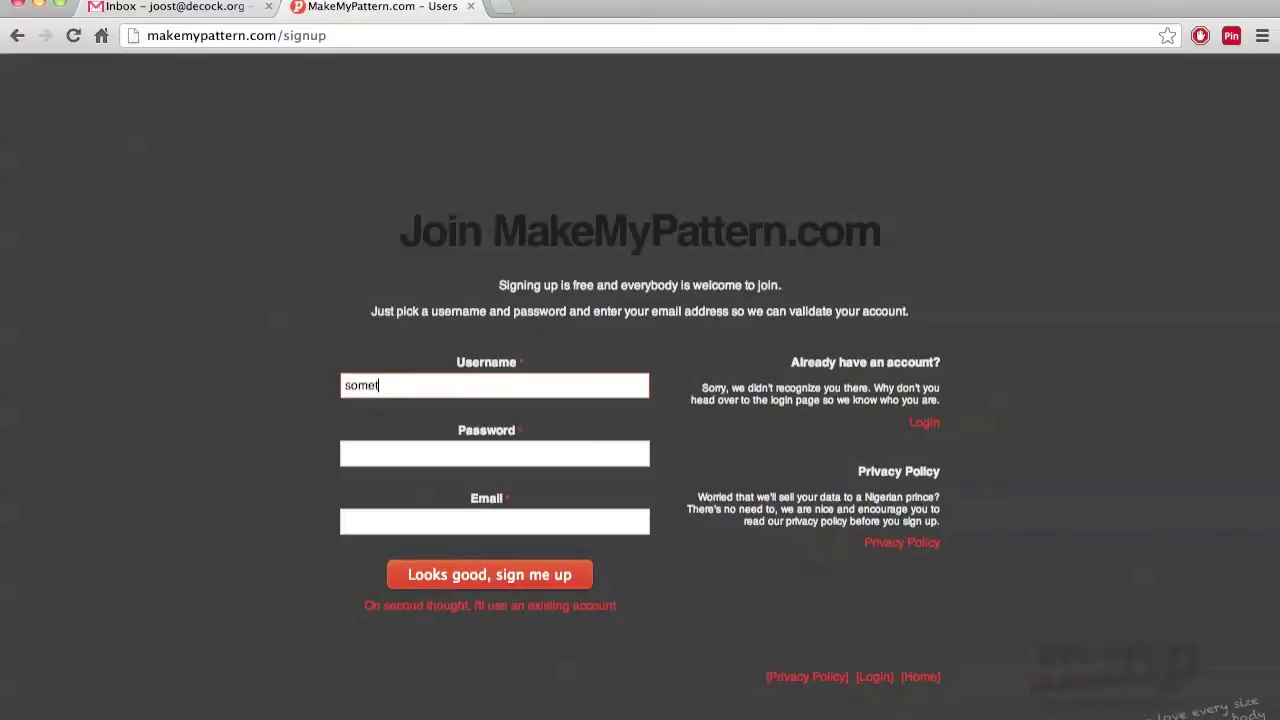
text(hingsomething)
key(Tab)
text(•••••••••)
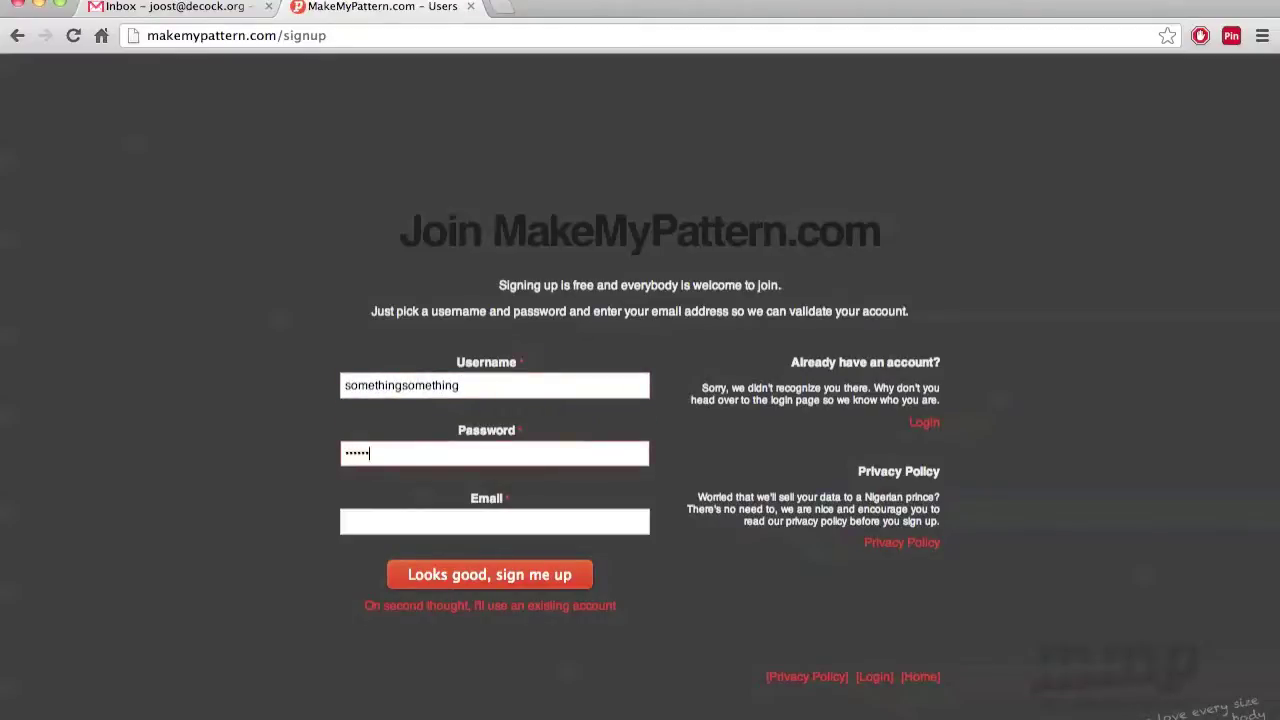
key(Tab)
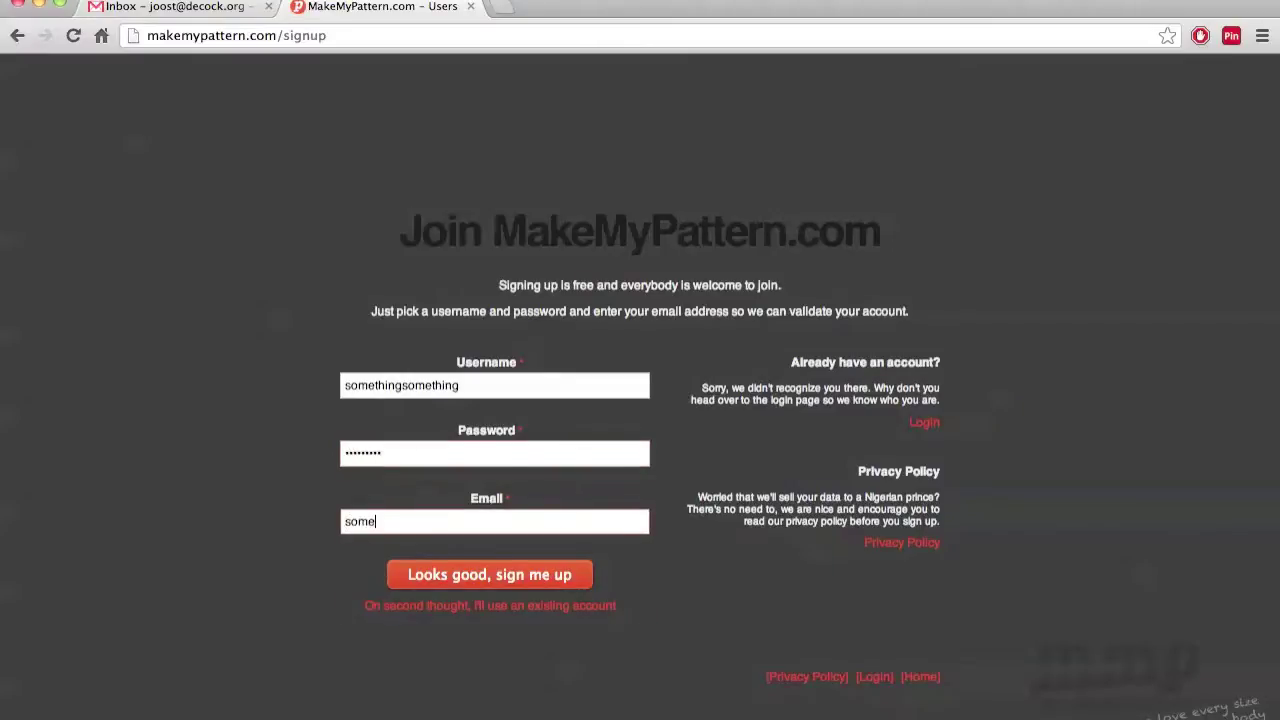
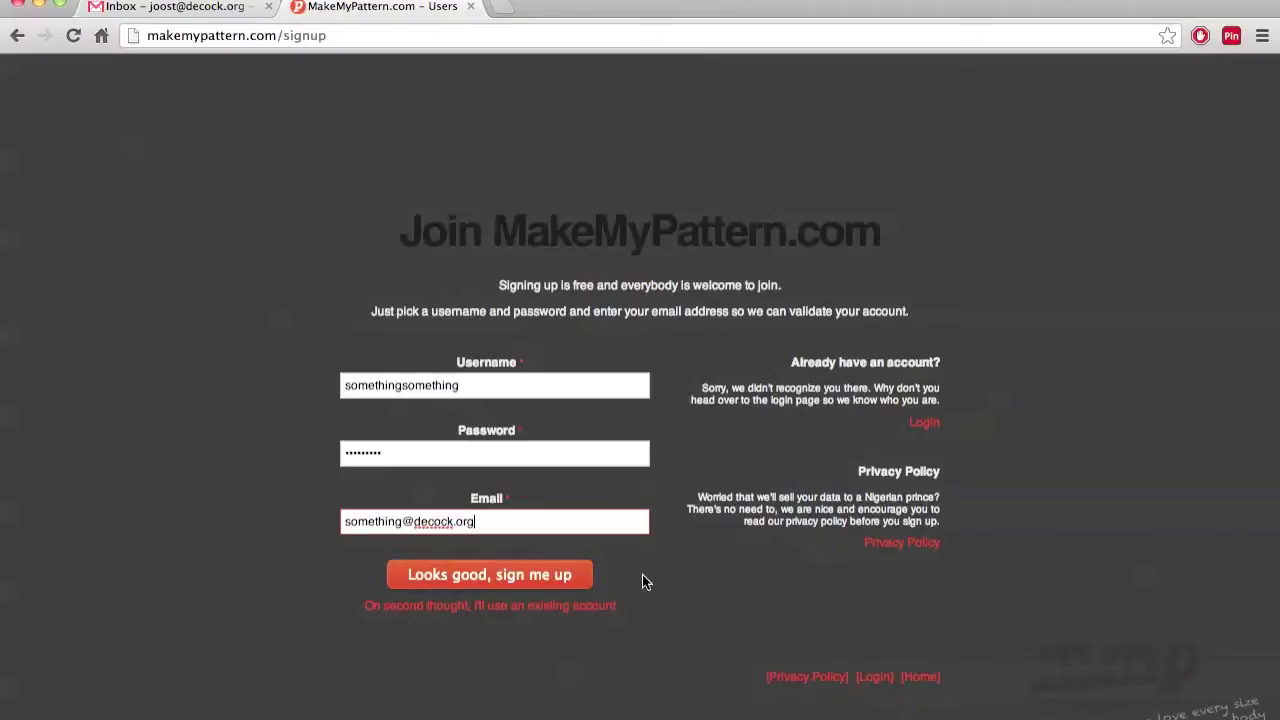
click(548, 576)
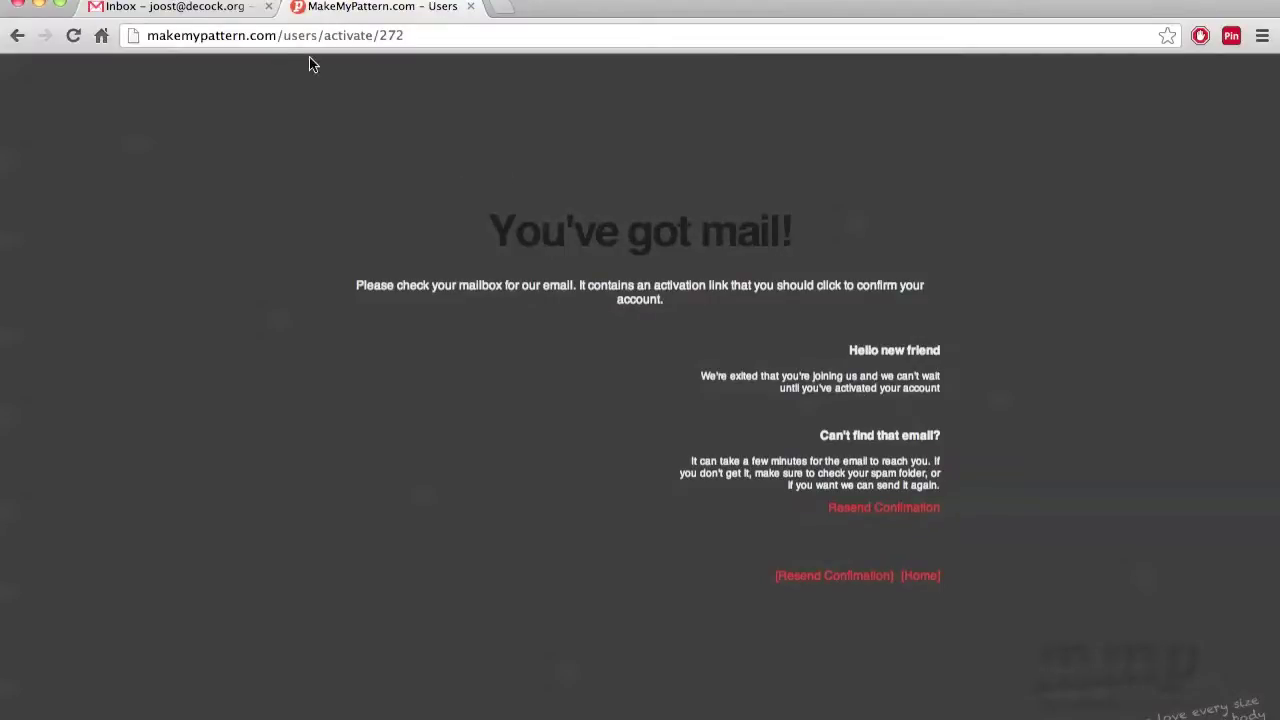
Return to Gmail and refresh the inbox to look for the confirmation mail
click(200, 10)
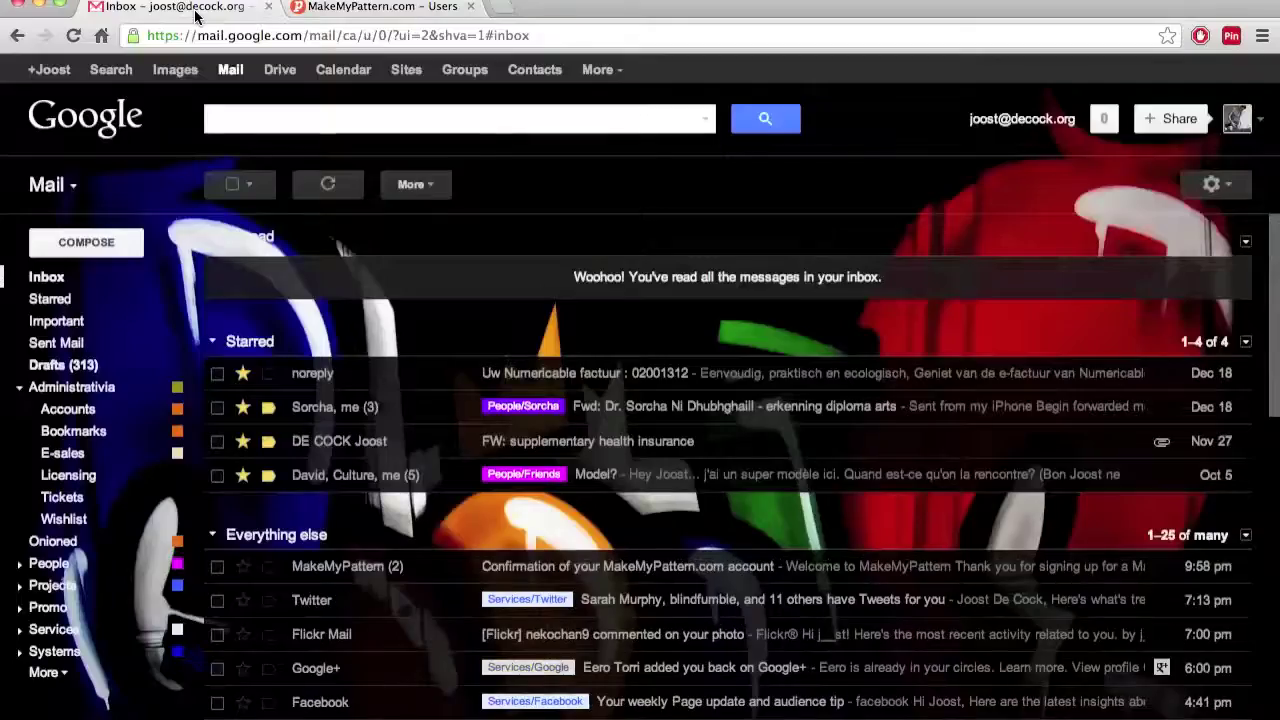
click(55, 287)
click(55, 287)
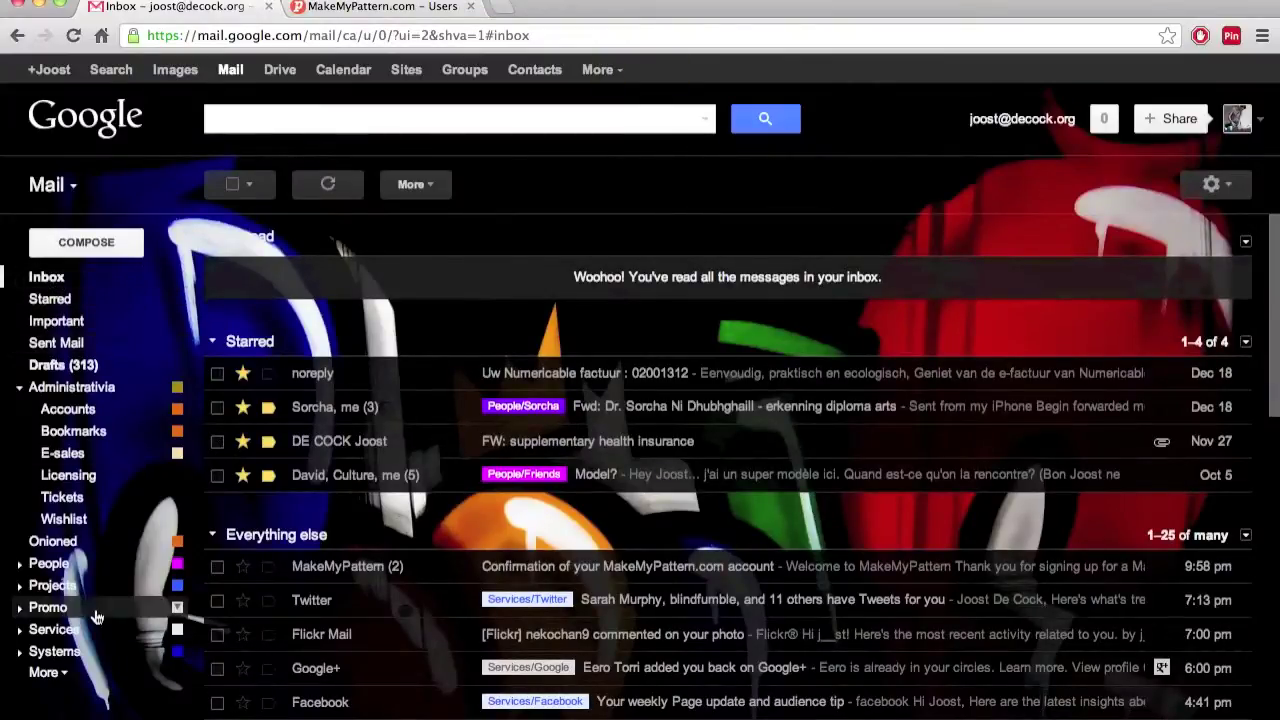
Find the MakeMyPattern confirmation in Spam, mark it not spam, and return to Inbox
click(60, 672)
scroll(103, 663, down, 2)
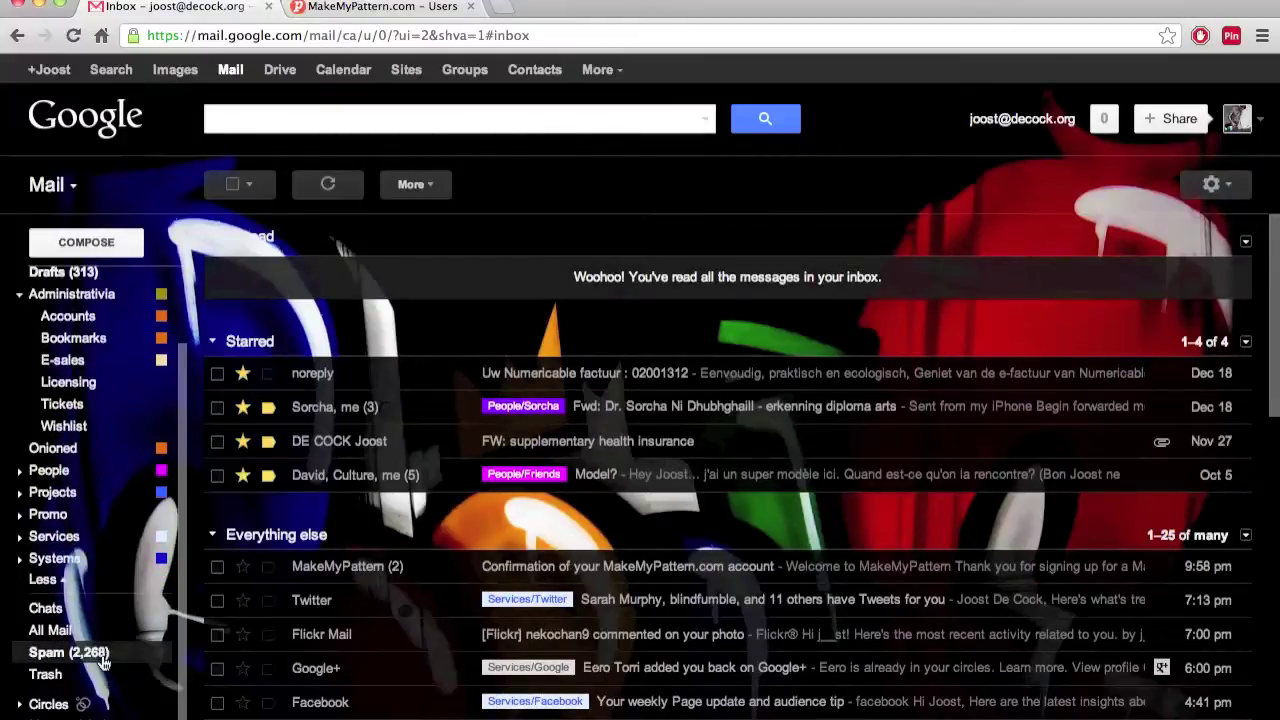
click(101, 654)
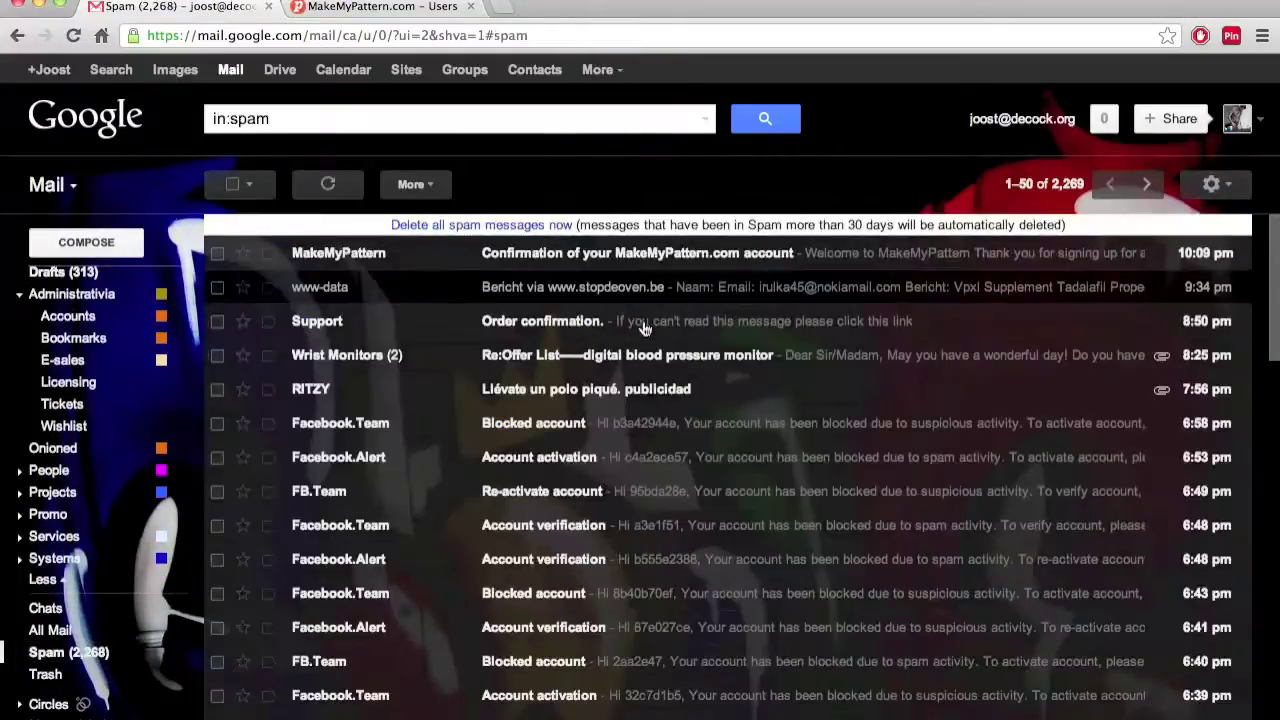
click(721, 254)
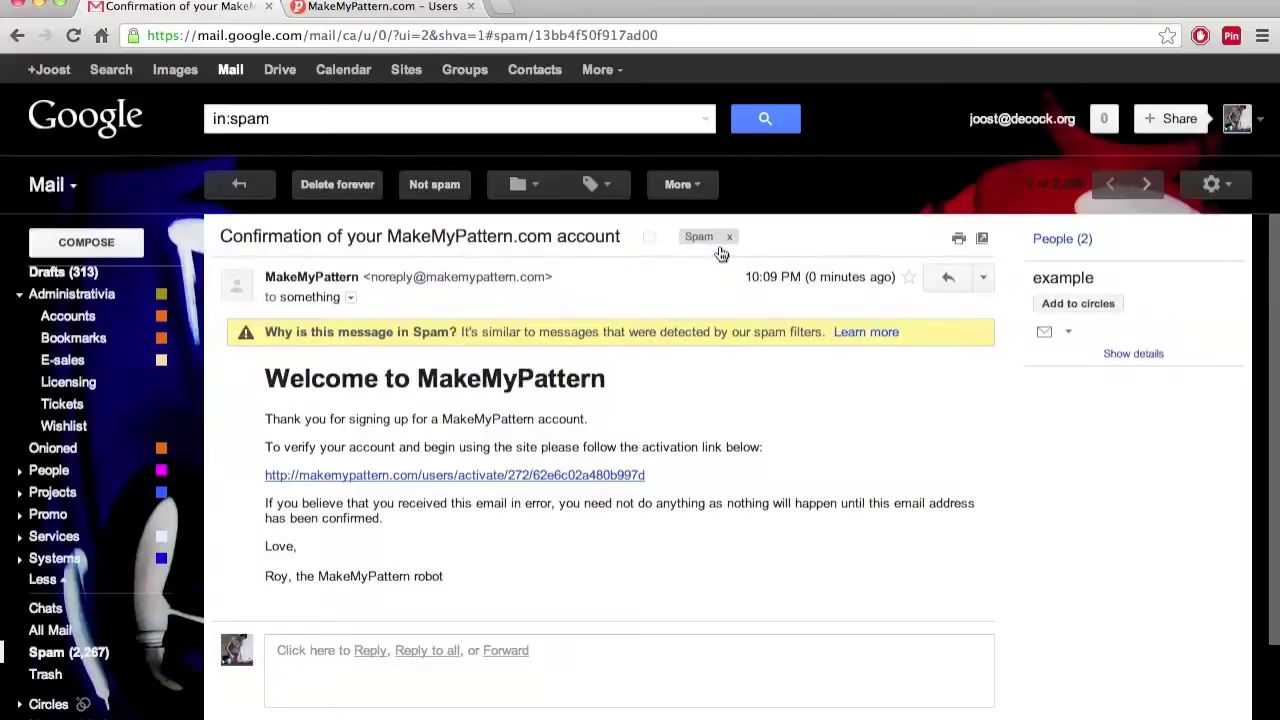
click(428, 186)
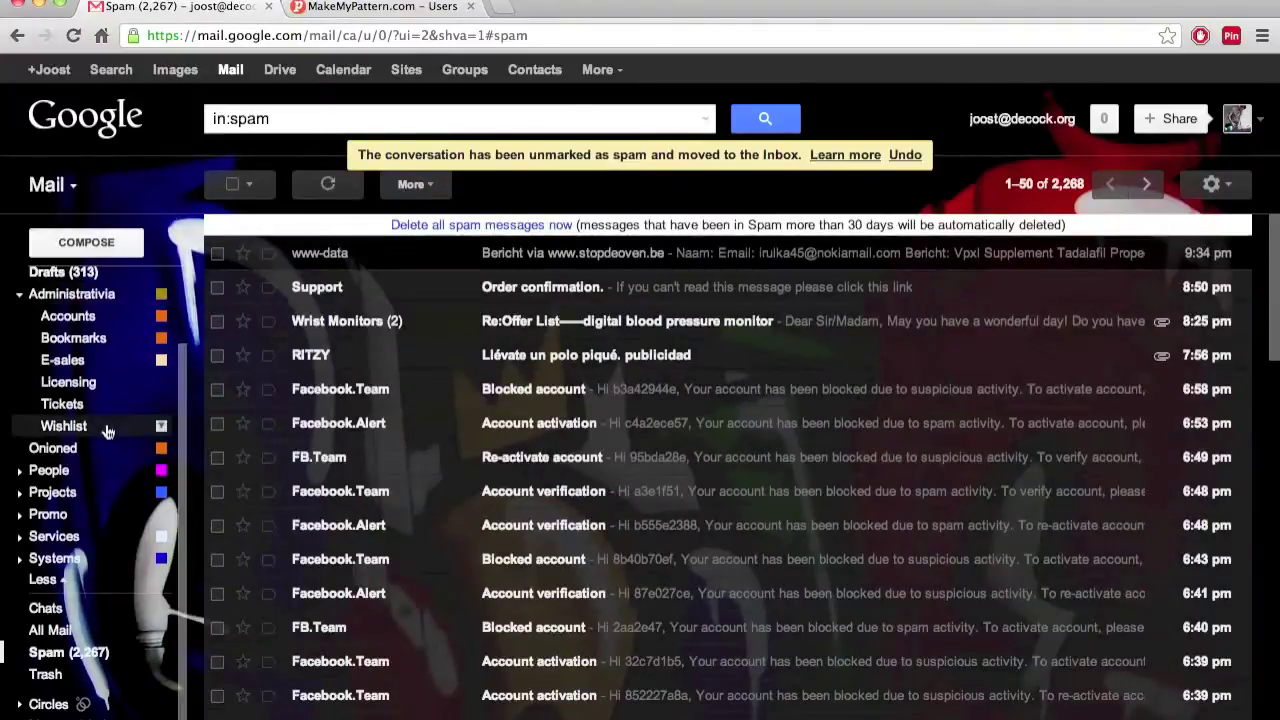
scroll(108, 430, up, 2)
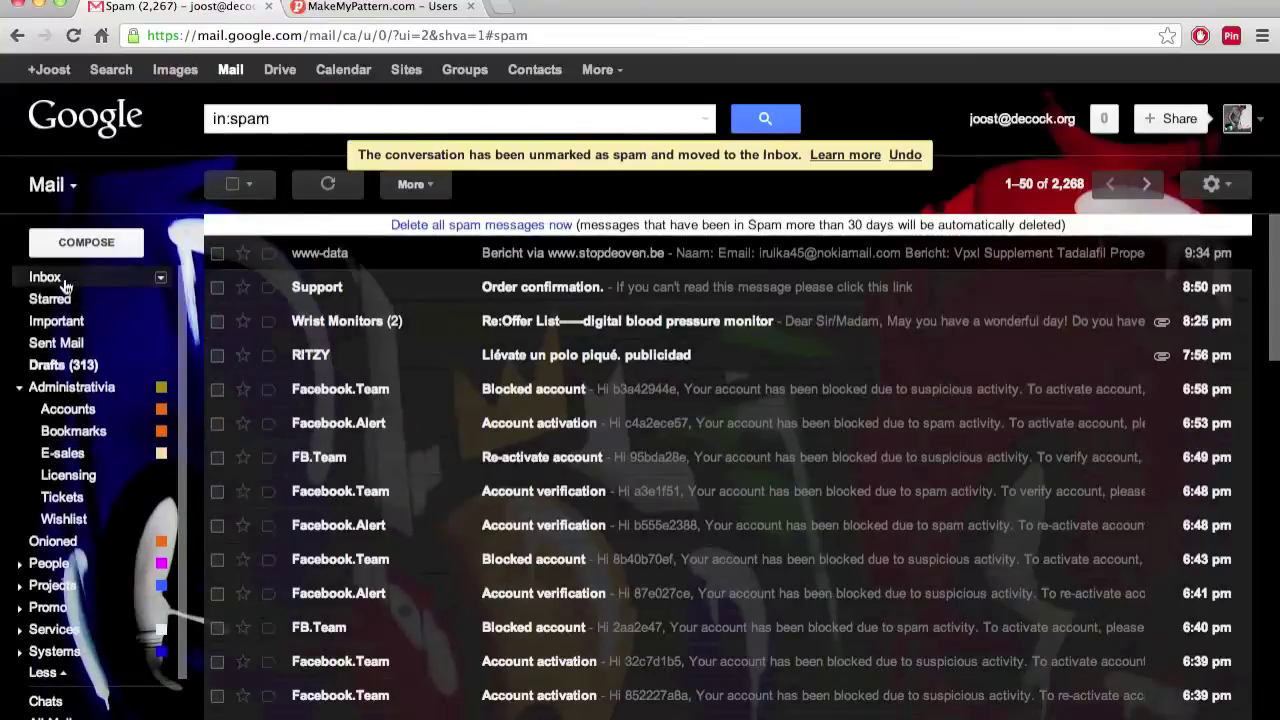
click(63, 284)
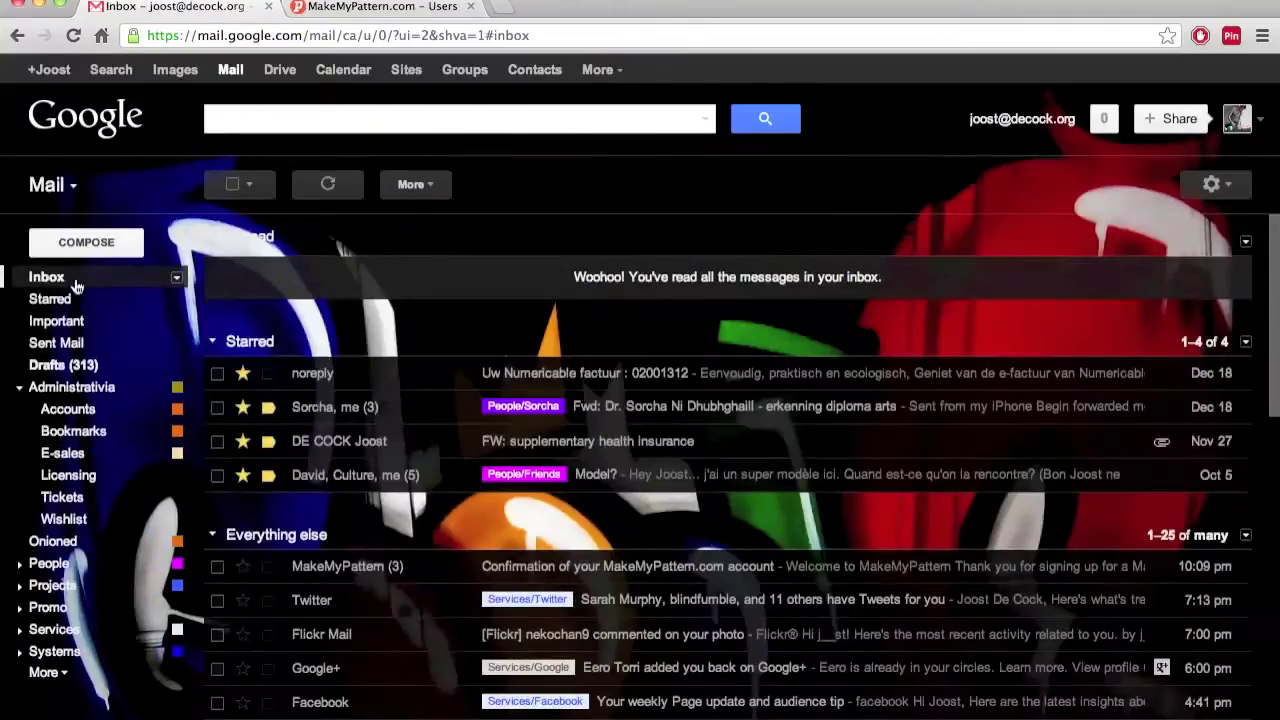
scroll(712, 330, down, 1)
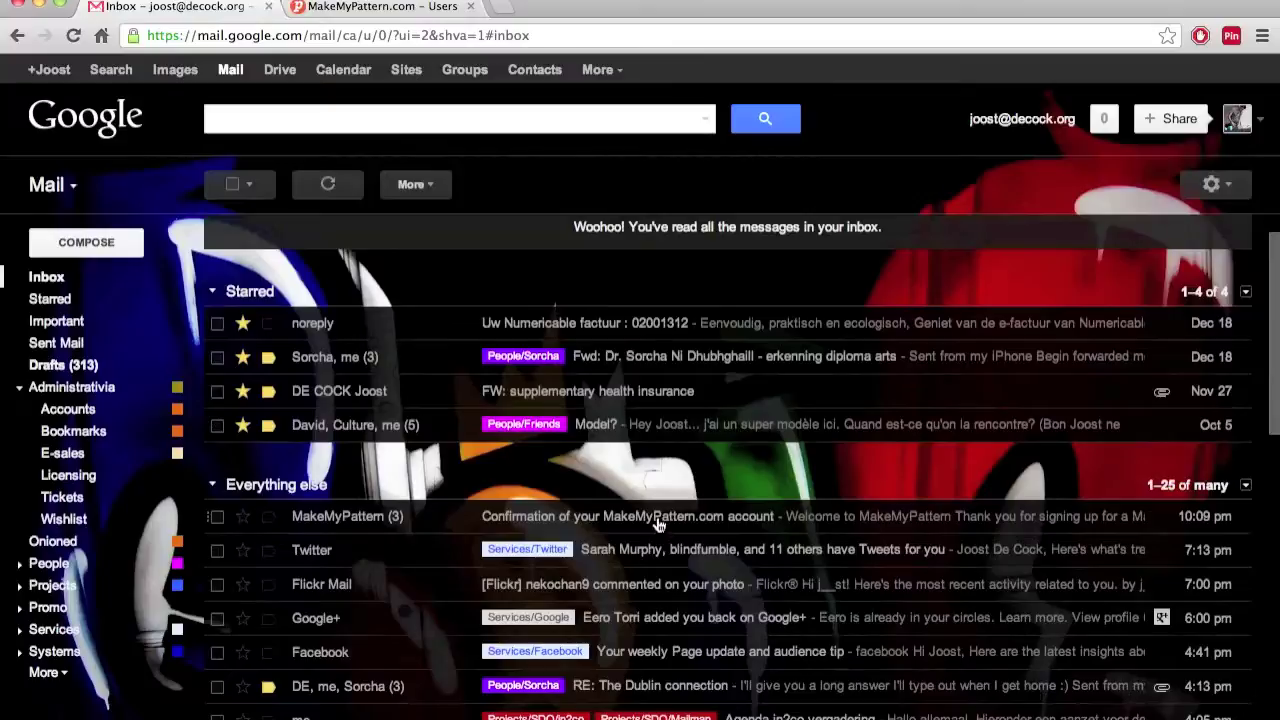
Open the MakeMyPattern confirmation e-mail and check its sender and recipient details
click(662, 521)
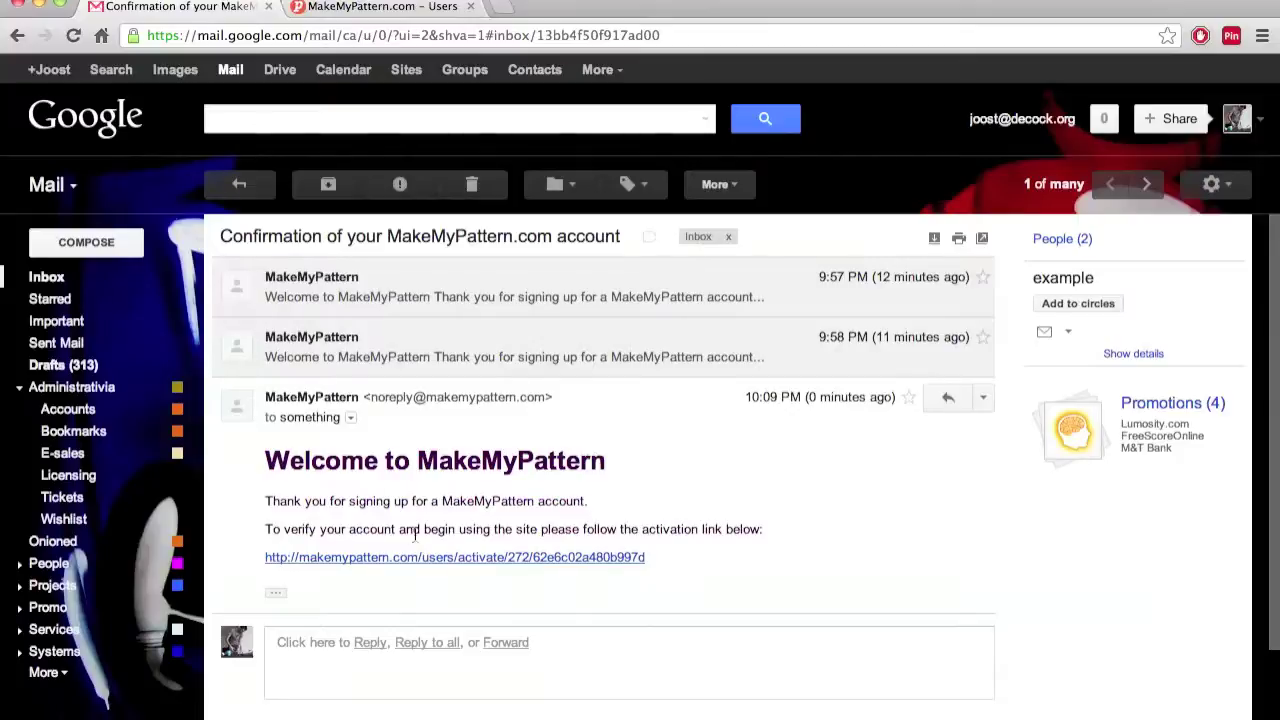
click(351, 418)
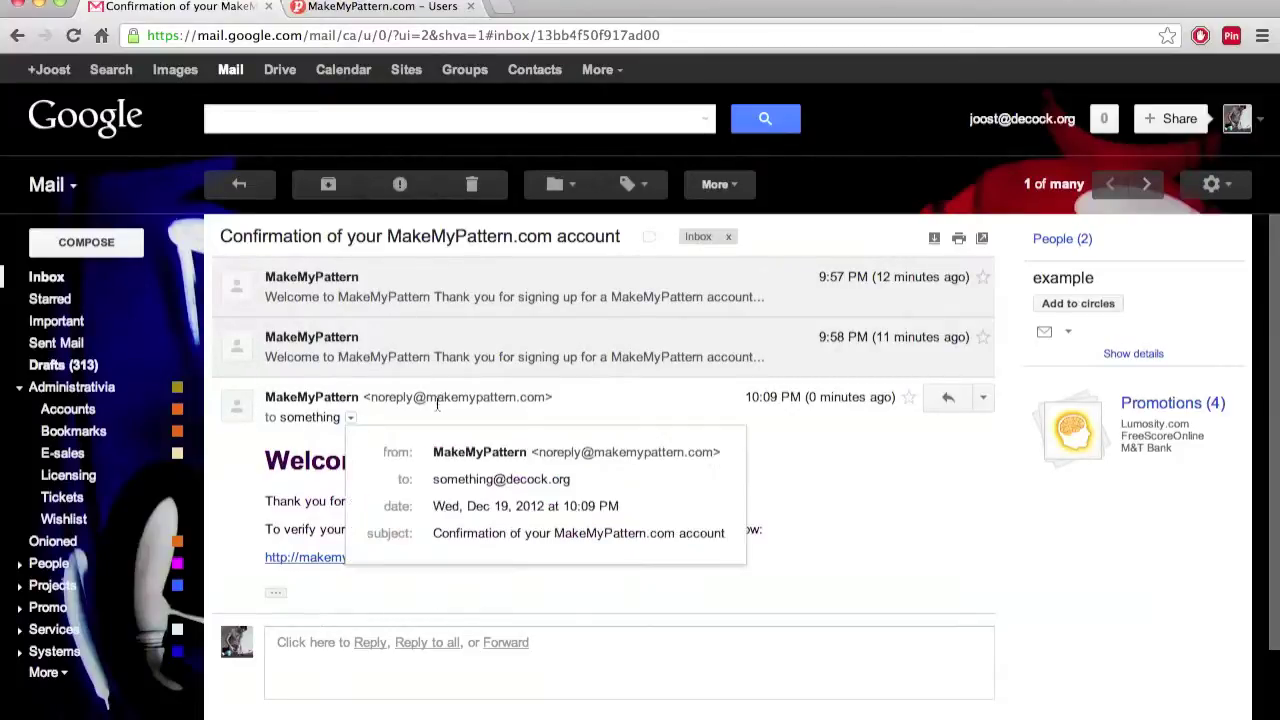
click(868, 516)
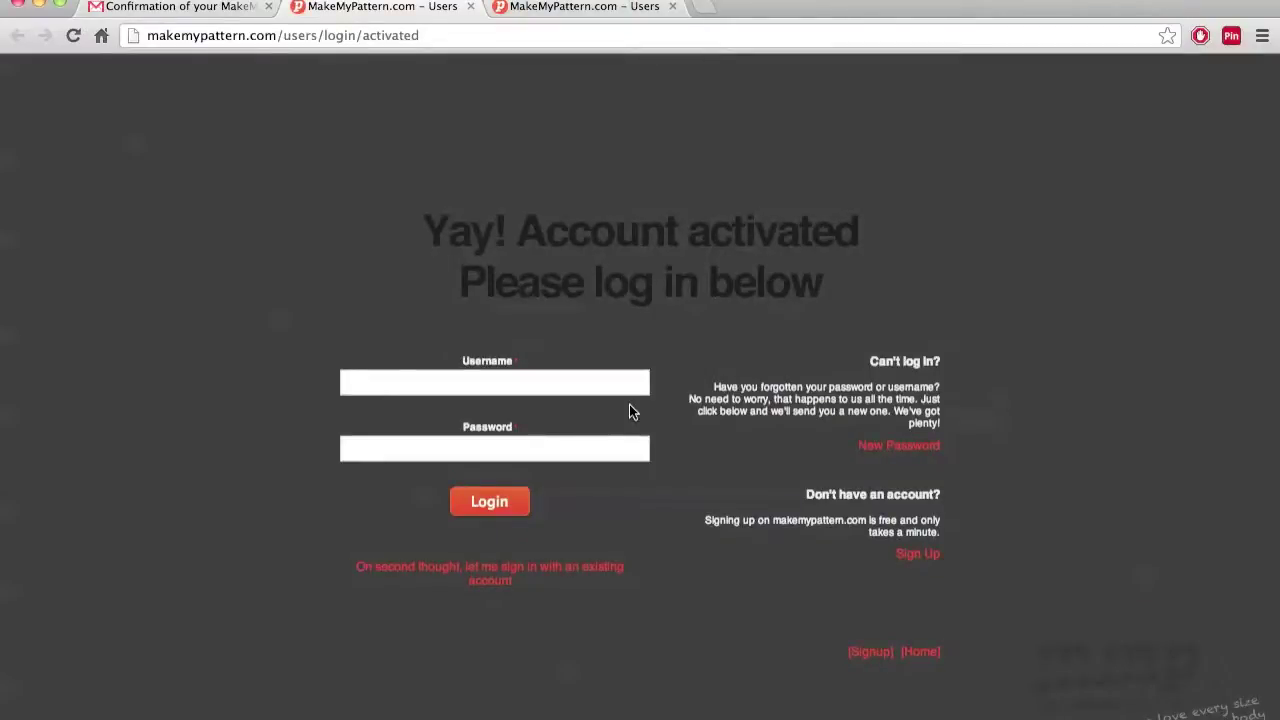
Log in with the new username and password, choosing 'Nah, just kidding' to stay signed in
right_click(584, 380)
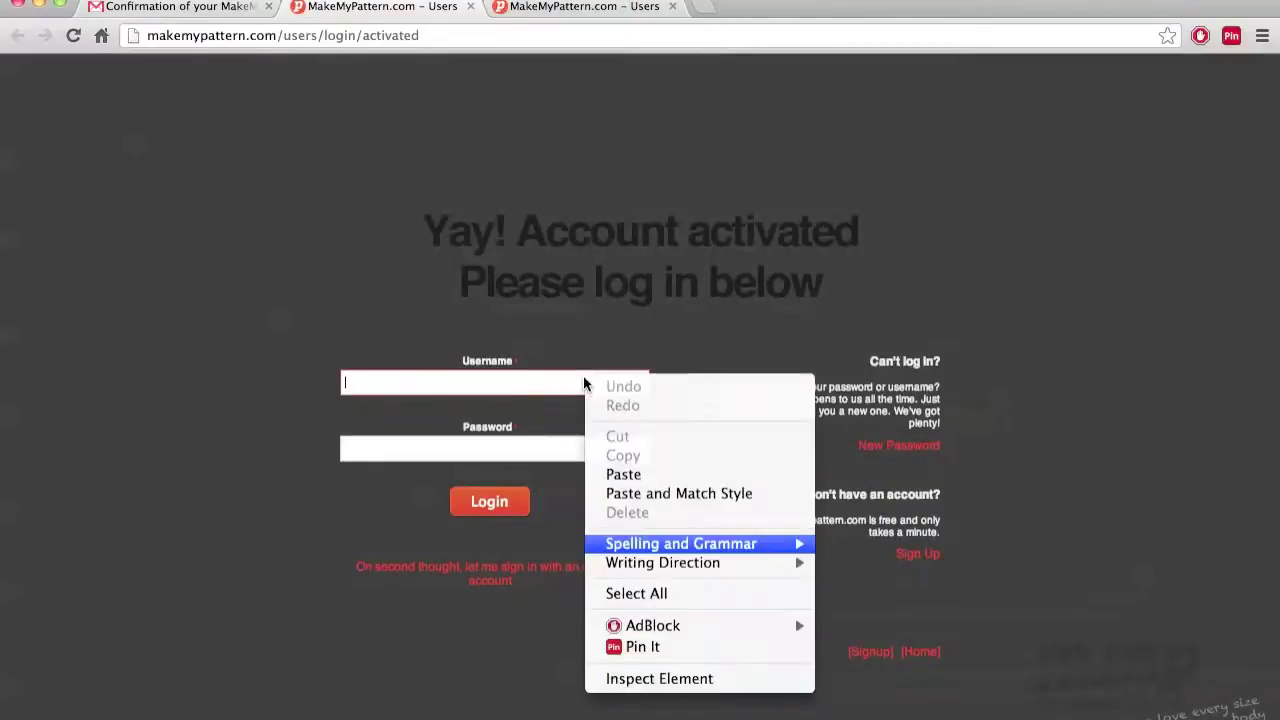
click(519, 384)
text(someth)
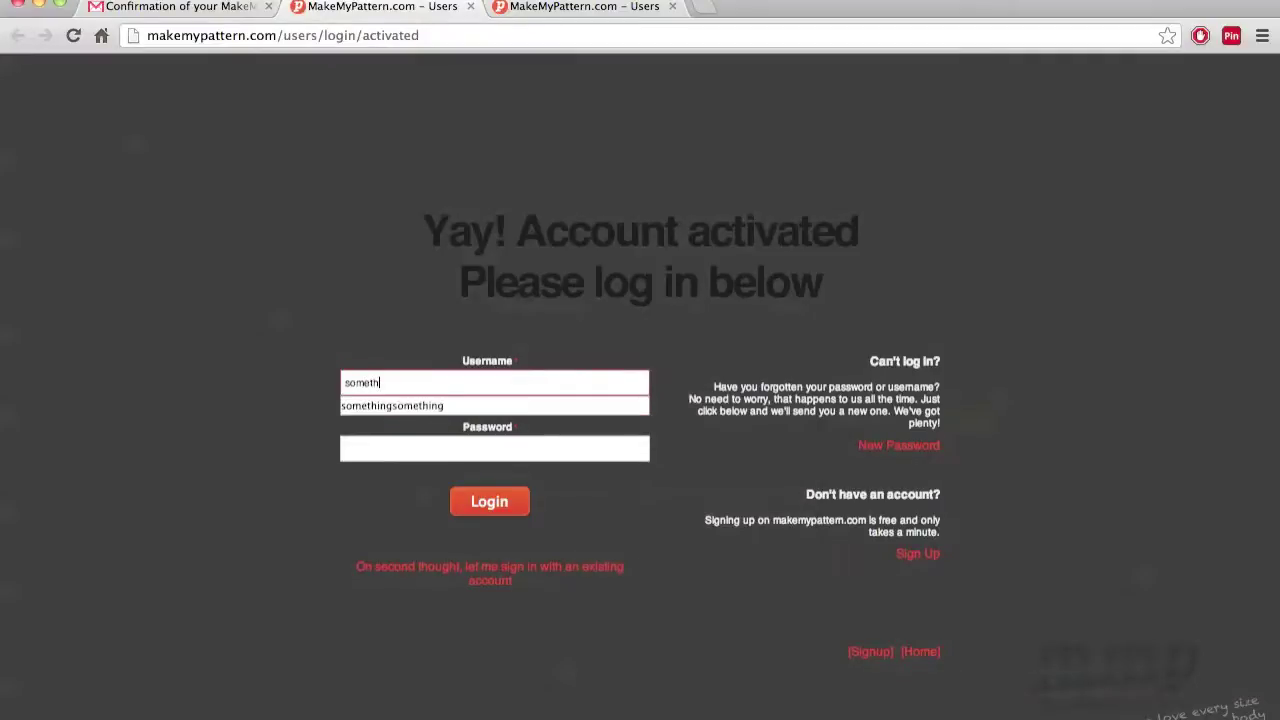
key(Tab)
text(******)
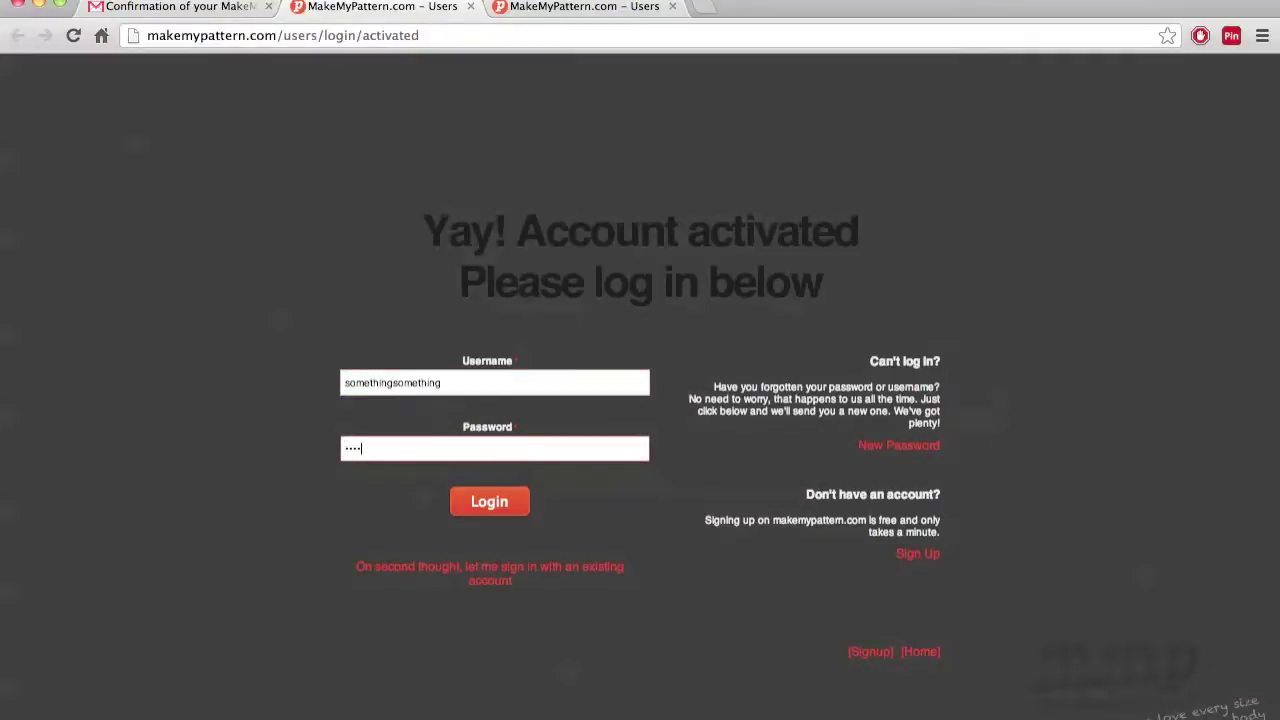
text(***)
click(490, 501)
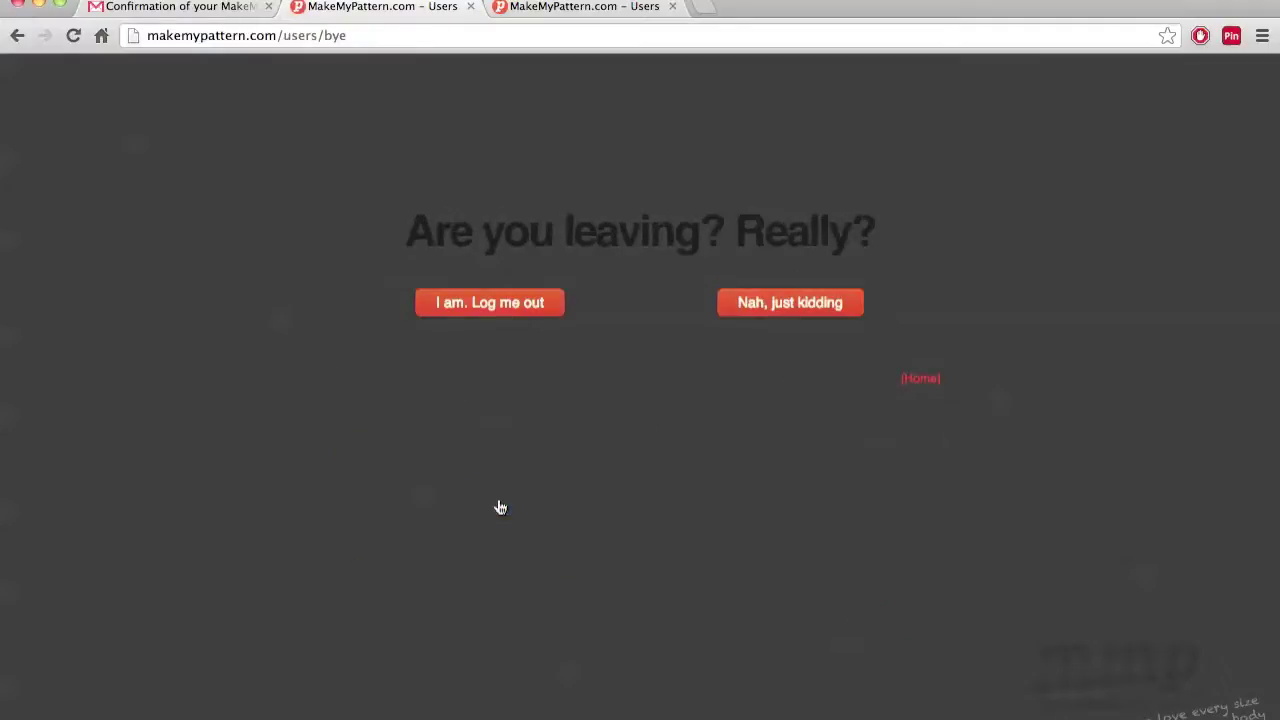
click(745, 316)
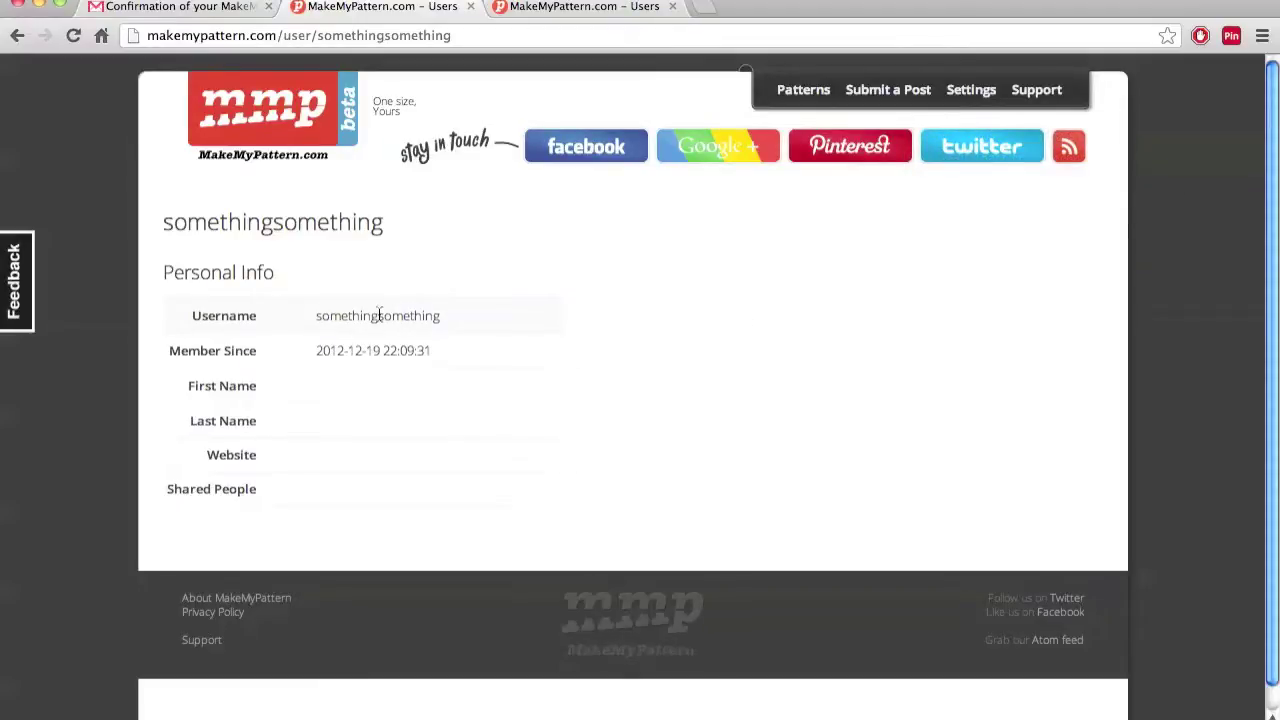
Open the account Settings page and look over its contents
click(988, 91)
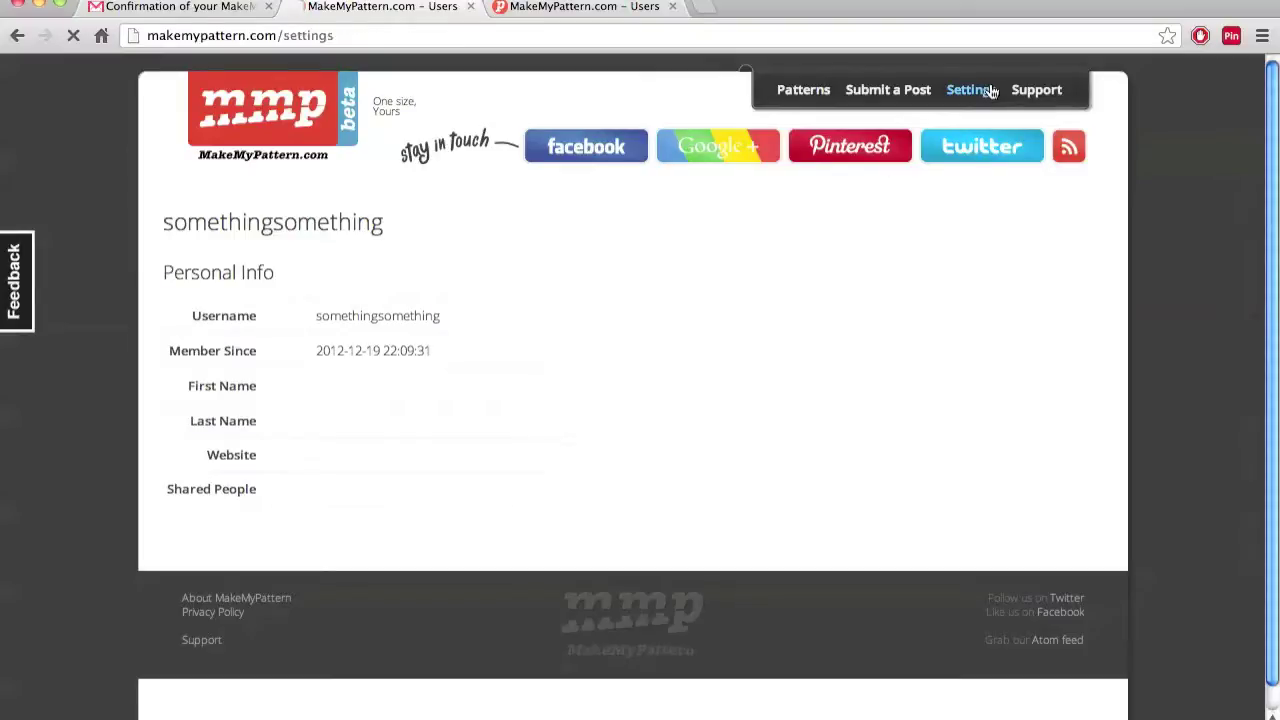
scroll(655, 279, down, 2)
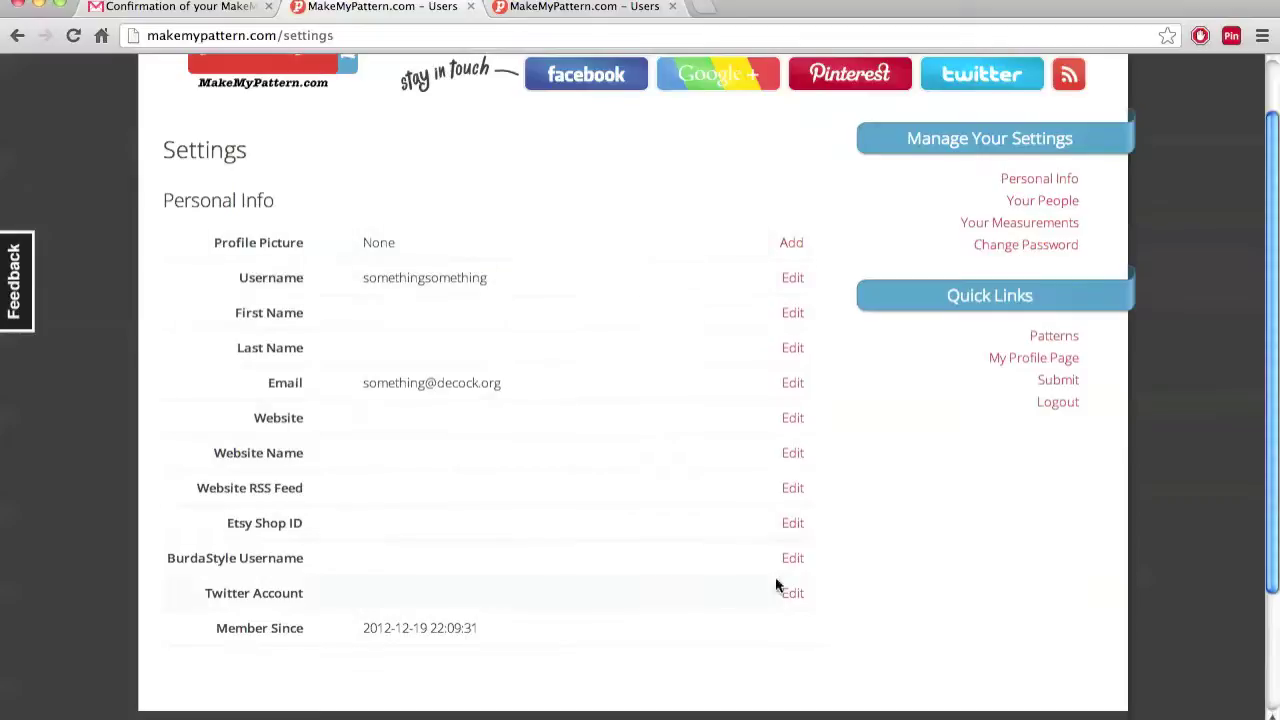
scroll(886, 551, up, 1)
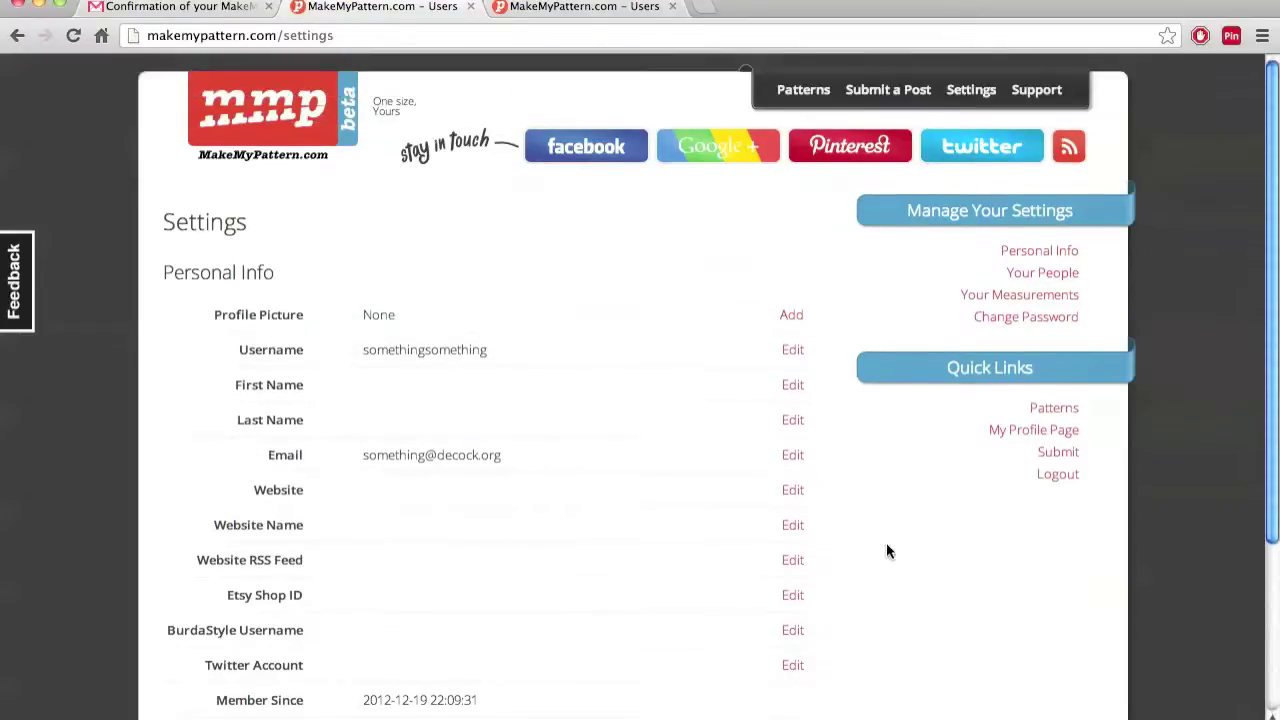
scroll(886, 551, down, 3)
scroll(886, 551, up, 3)
Reload Settings, then log out via Quick Links, confirming 'I am. Log me out'
click(962, 100)
click(1058, 477)
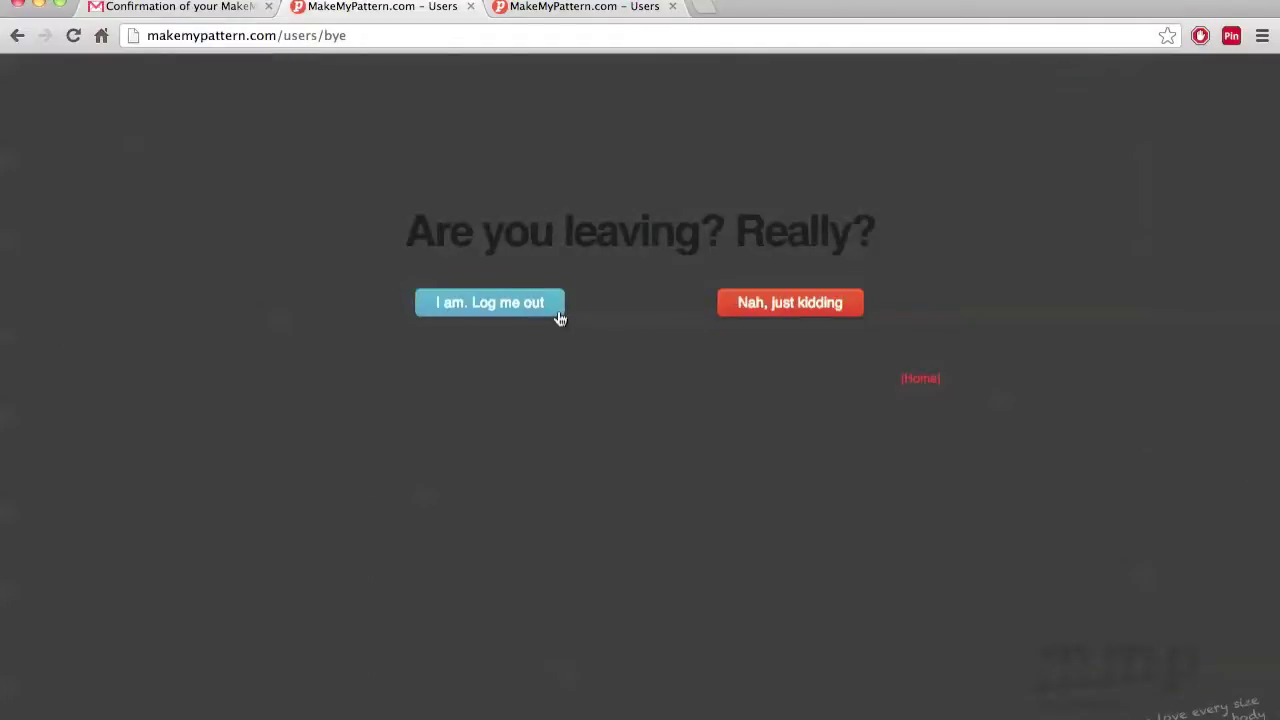
click(560, 318)
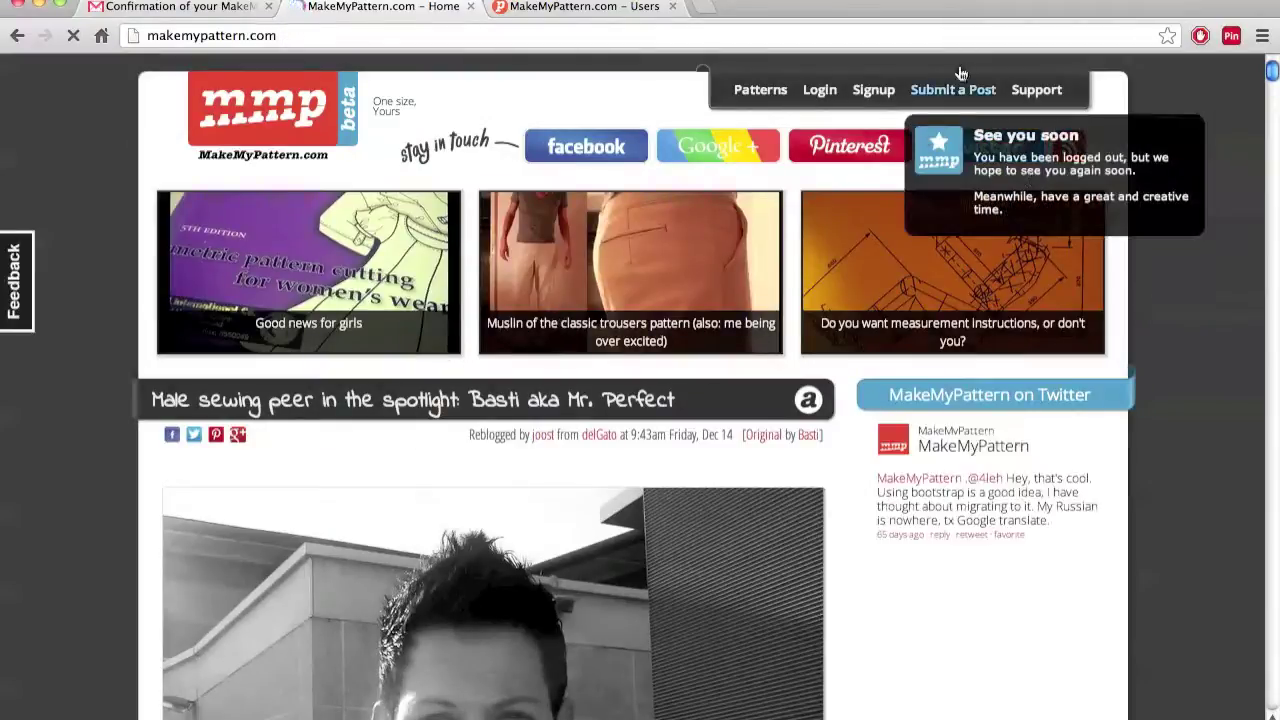
Dismiss the 'See you soon' notice and log in the old-fashioned way with the saved username and password
click(922, 131)
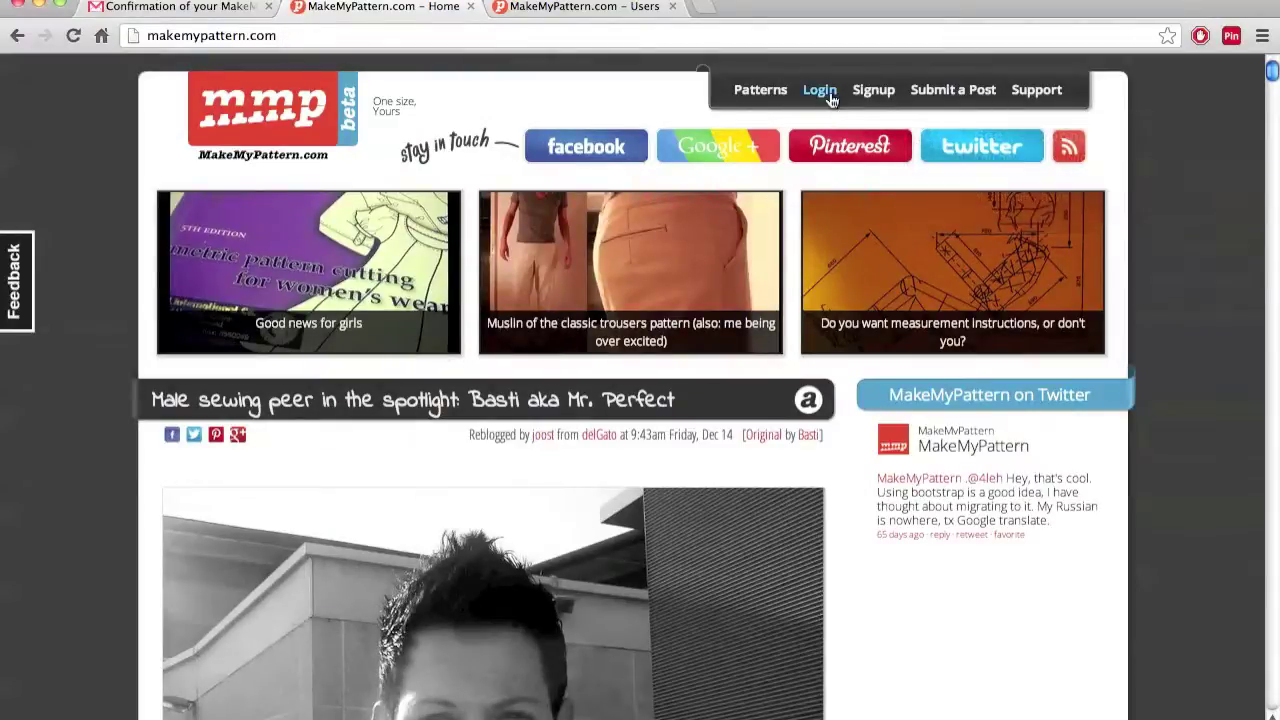
click(828, 91)
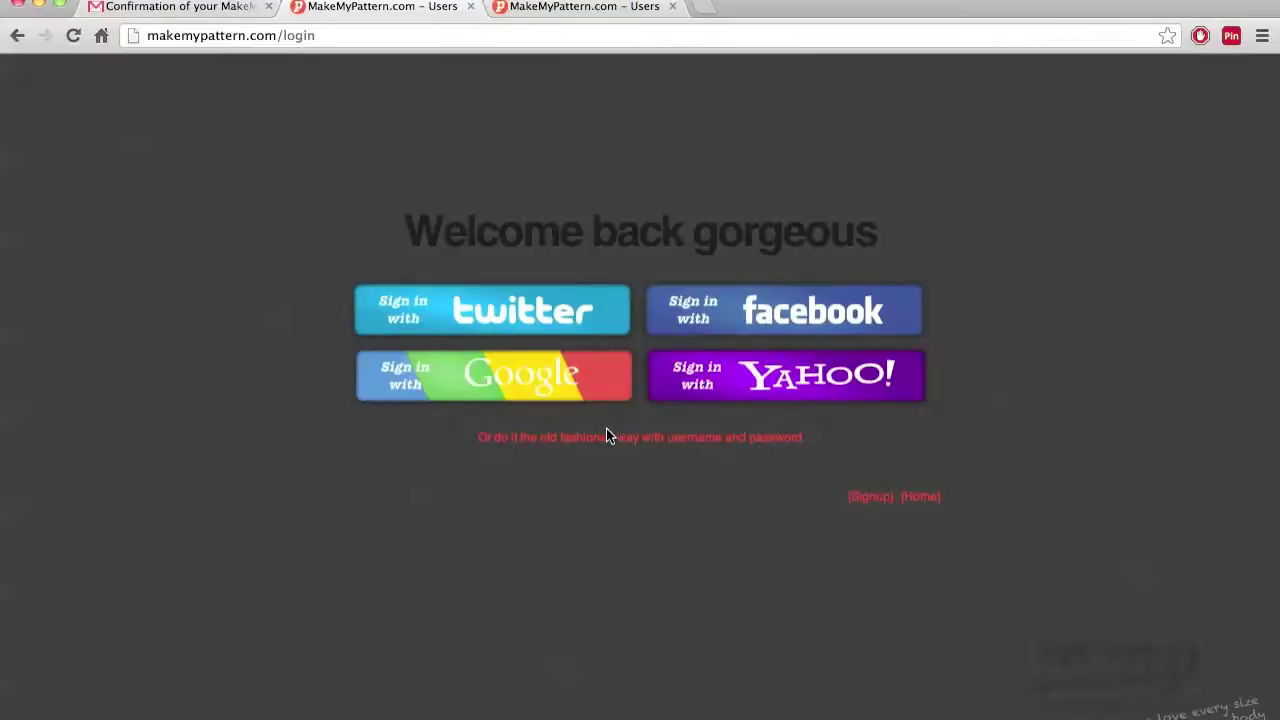
click(606, 439)
click(497, 341)
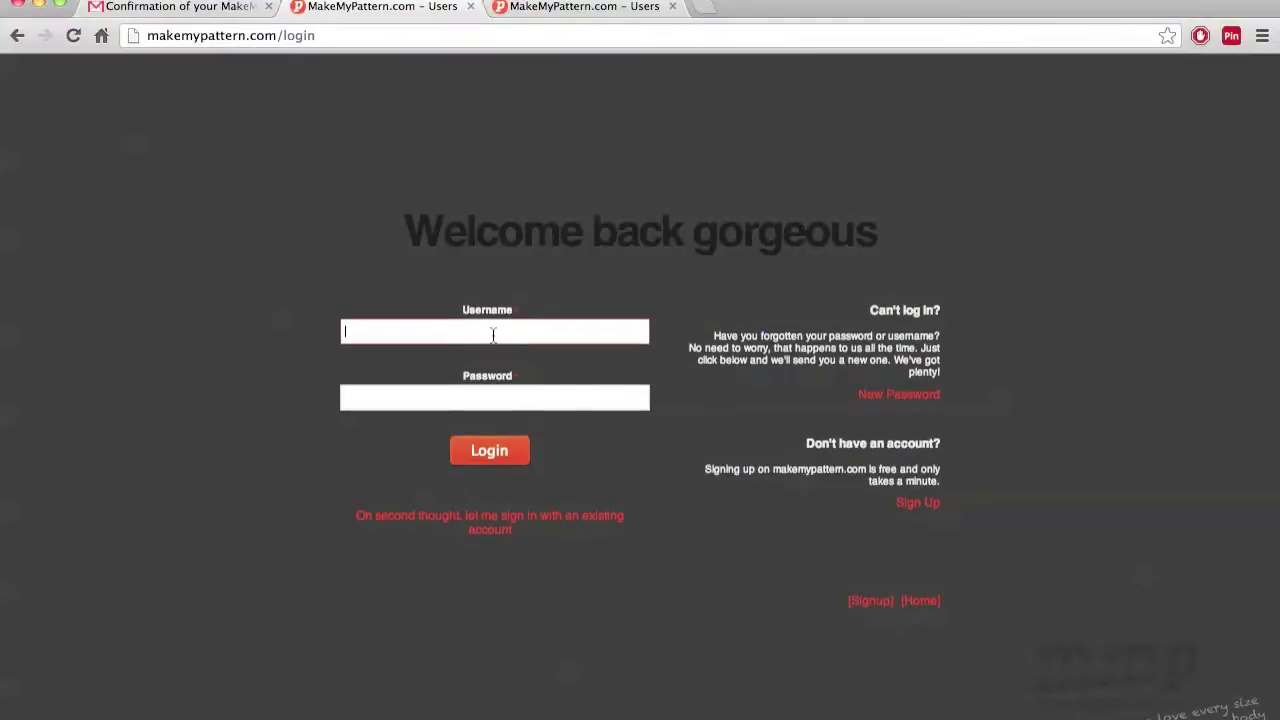
text(some)
key(Down)
key(Tab)
text(so)
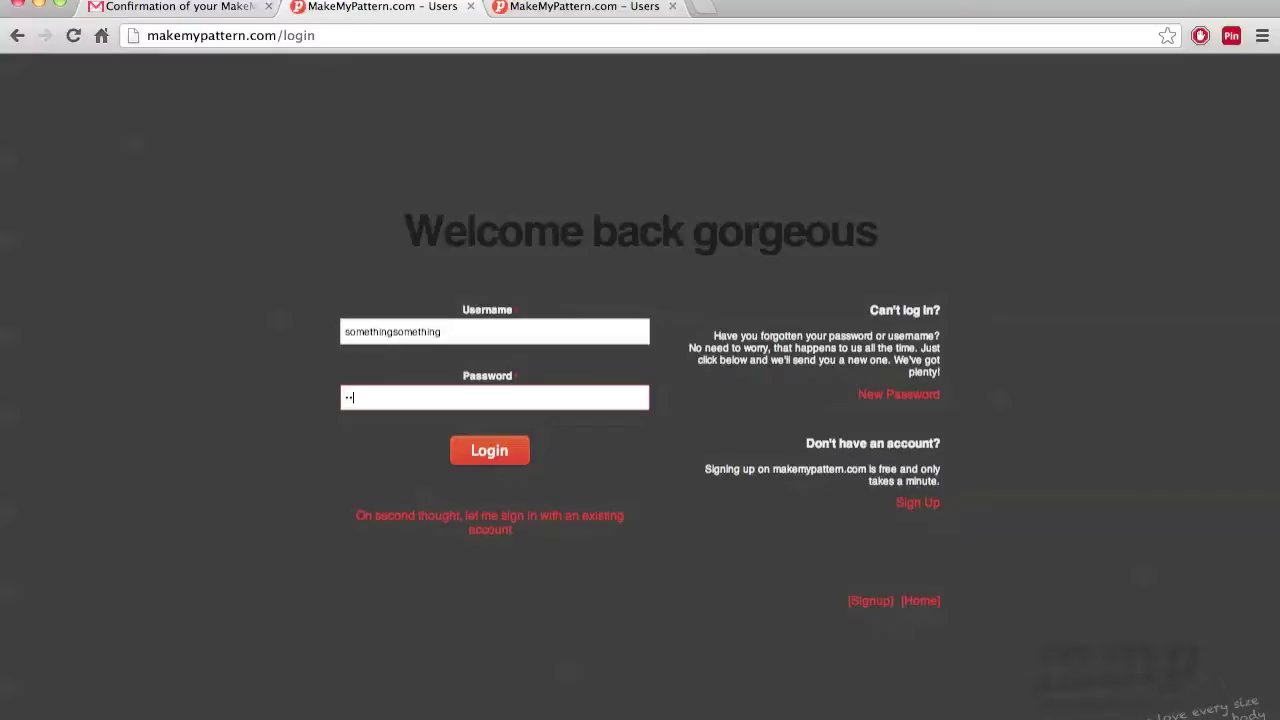
click(484, 454)
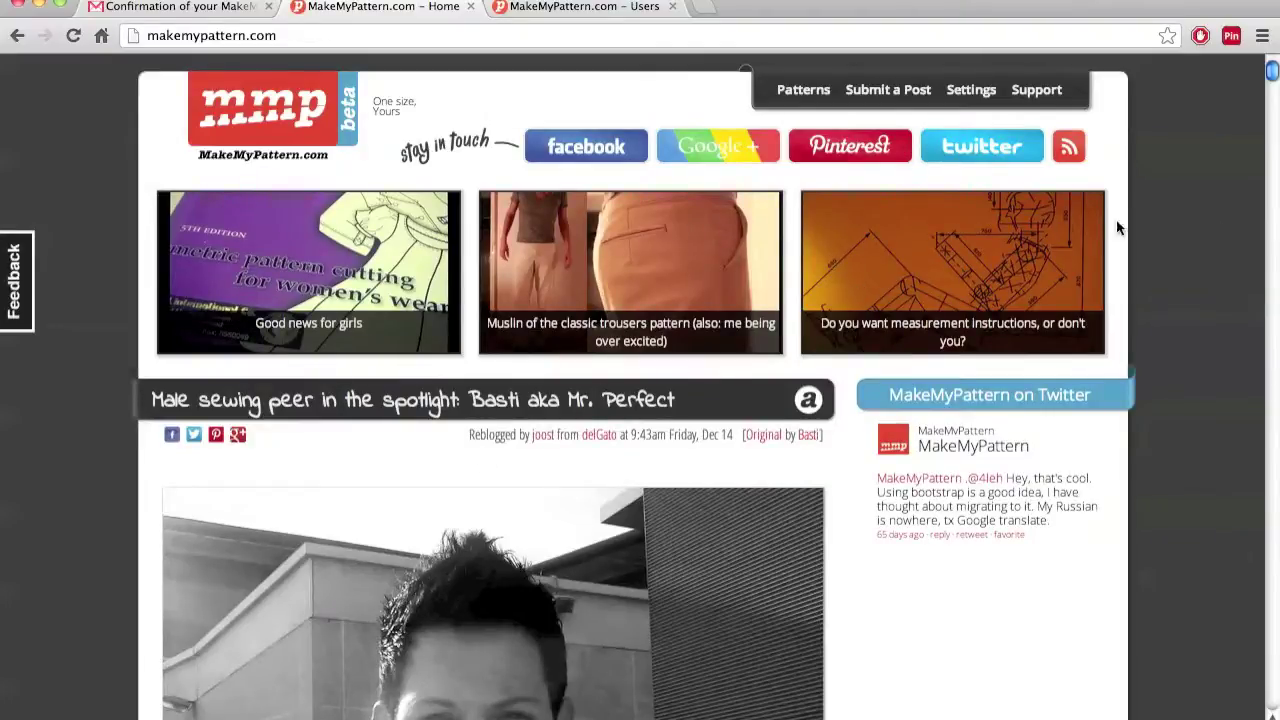
Go to the account Settings page and choose Logout from its Quick Links
scroll(1206, 224, down, 20)
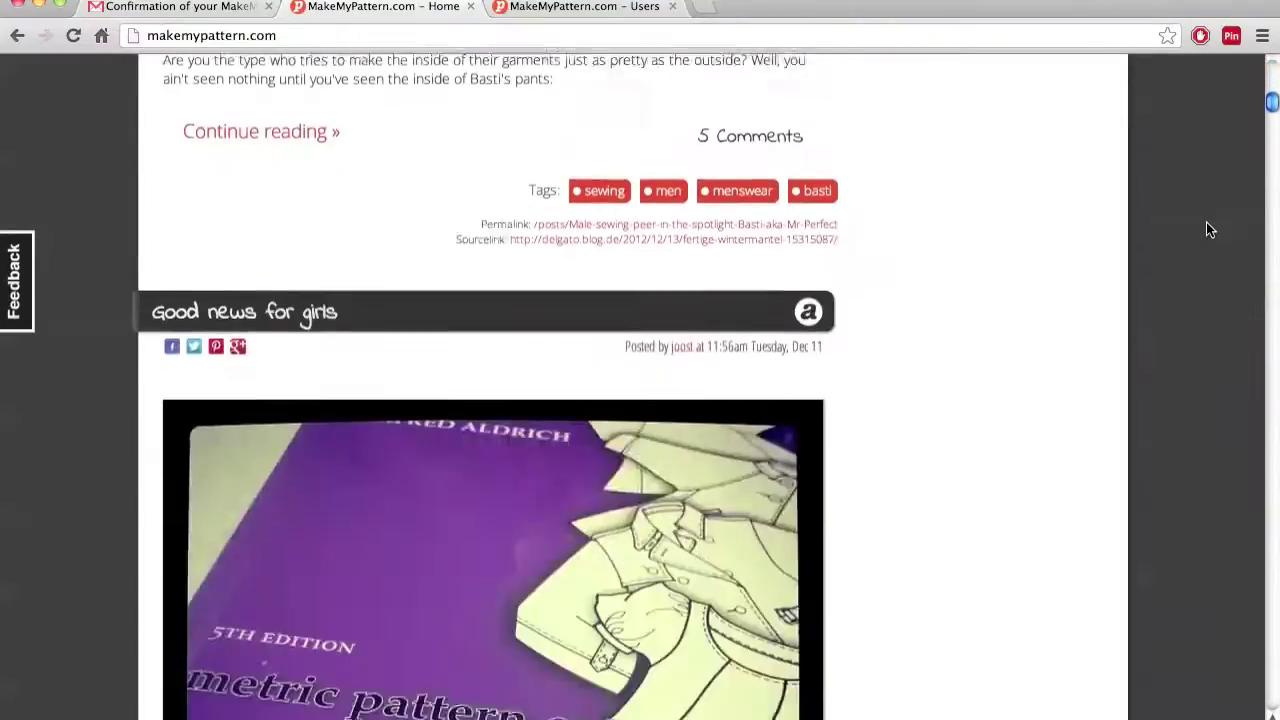
scroll(1206, 228, up, 20)
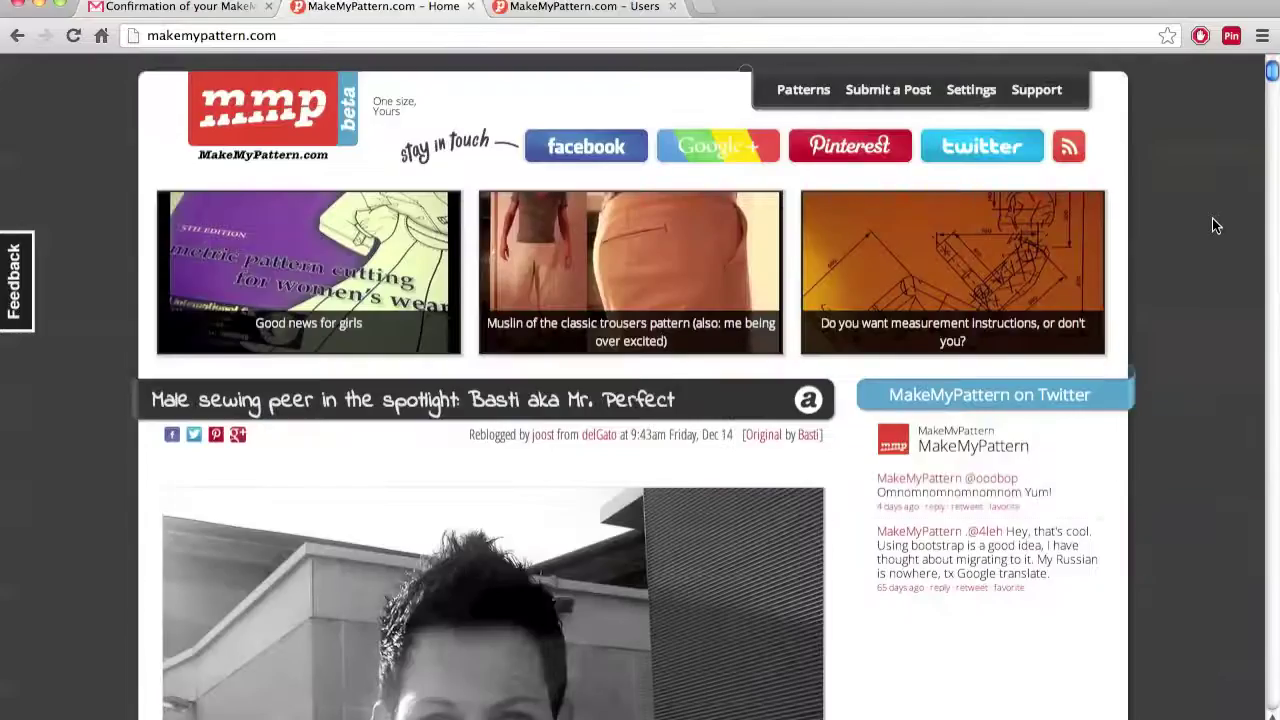
click(971, 89)
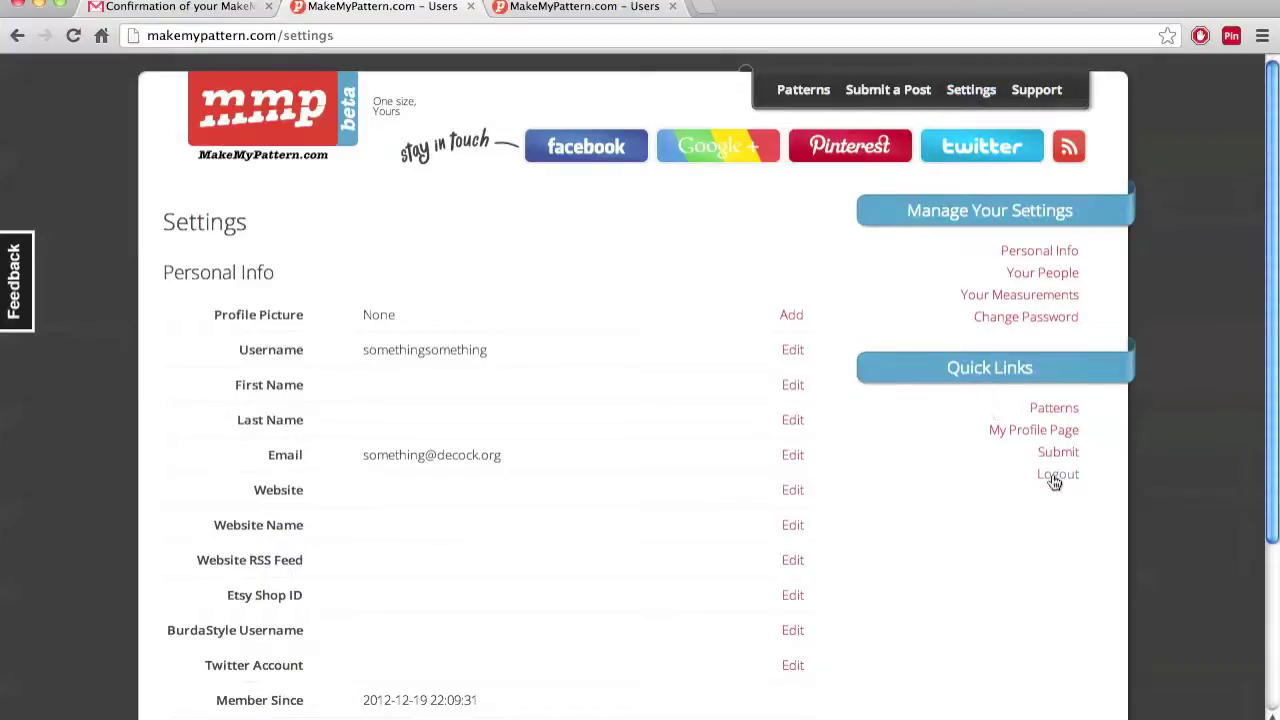
click(1054, 476)
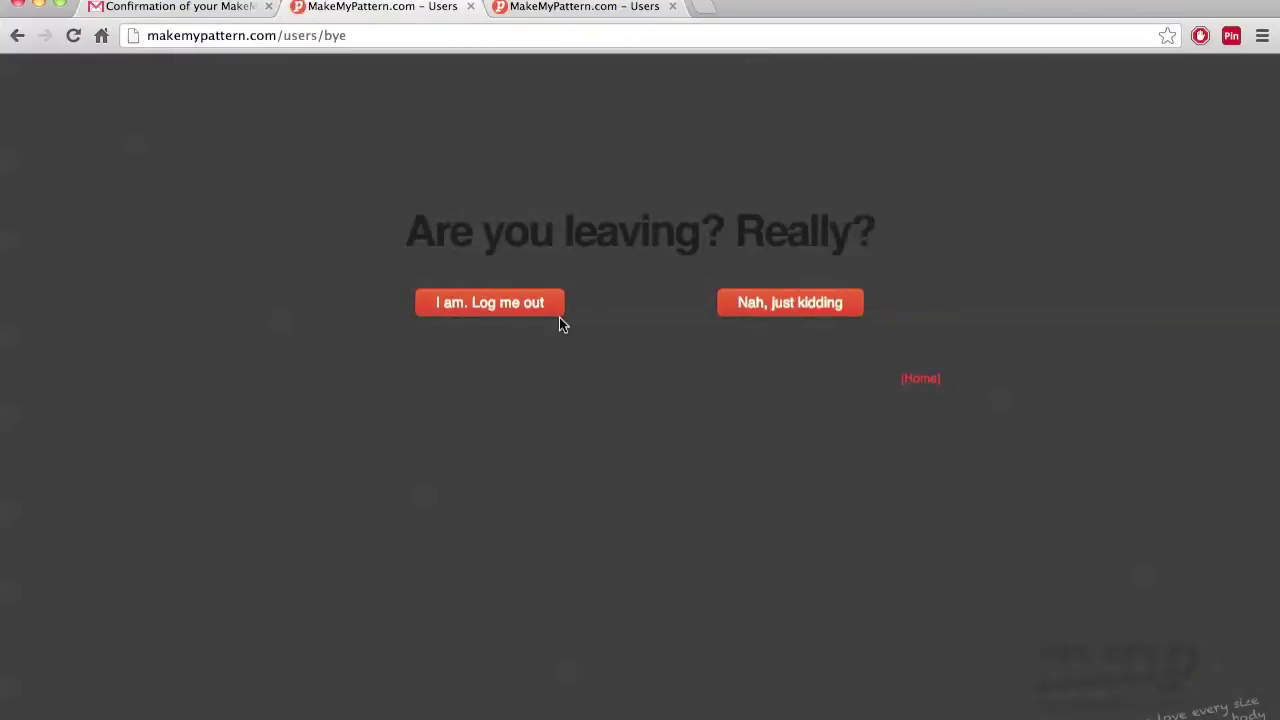